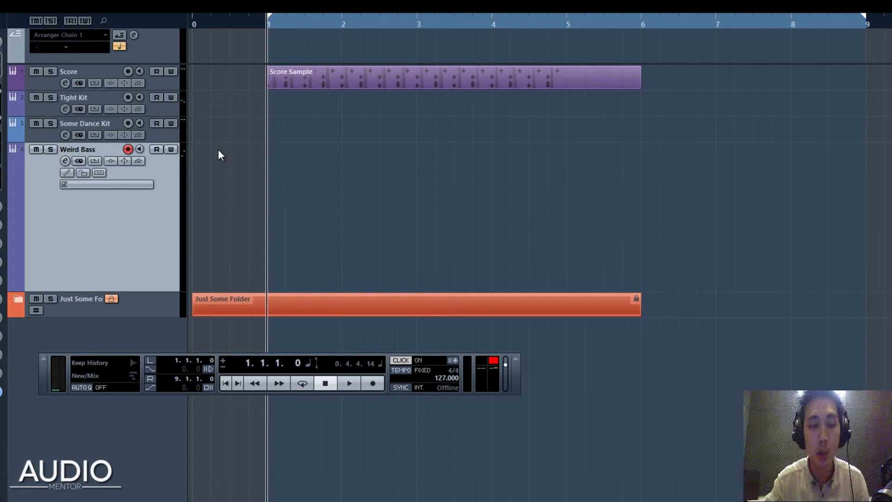
Step: Select the Tight Kit track and open the Score Sample part in the score editor
click(123, 104)
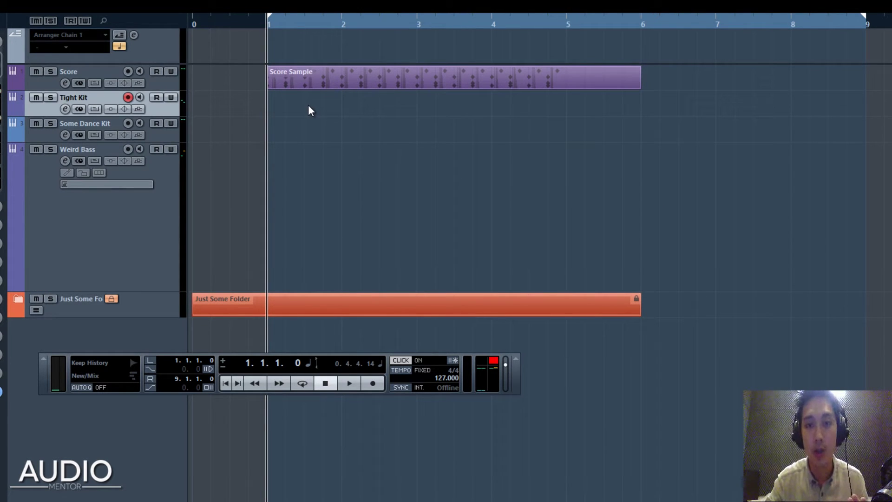
click(138, 222)
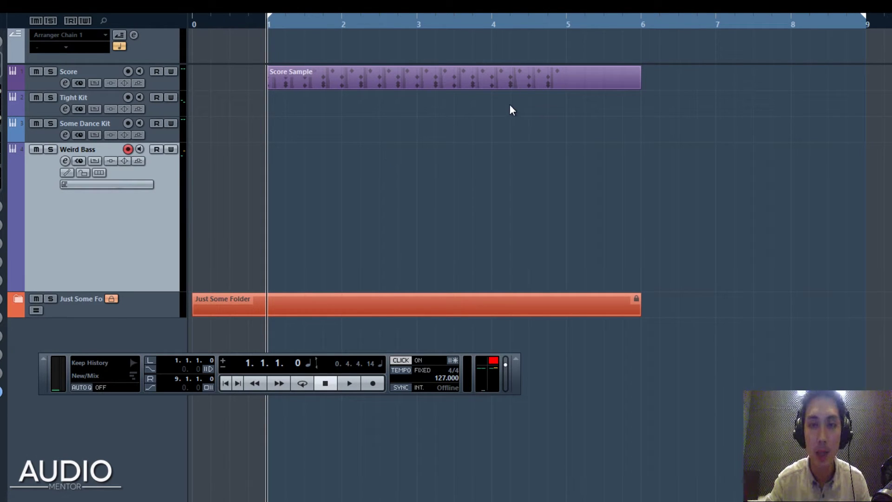
click(96, 99)
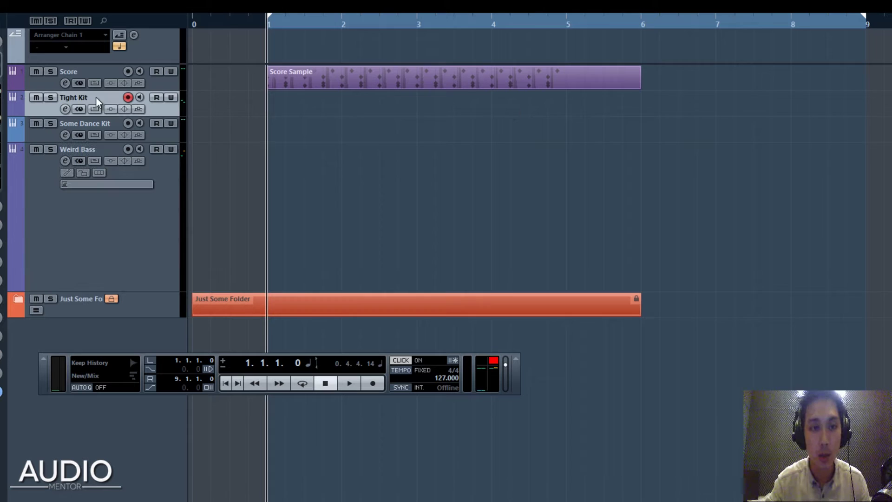
click(302, 75)
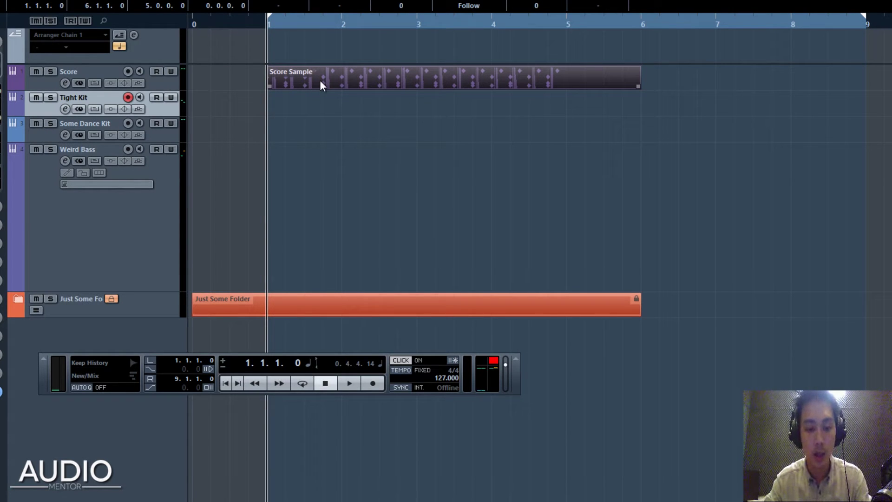
double_click(321, 83)
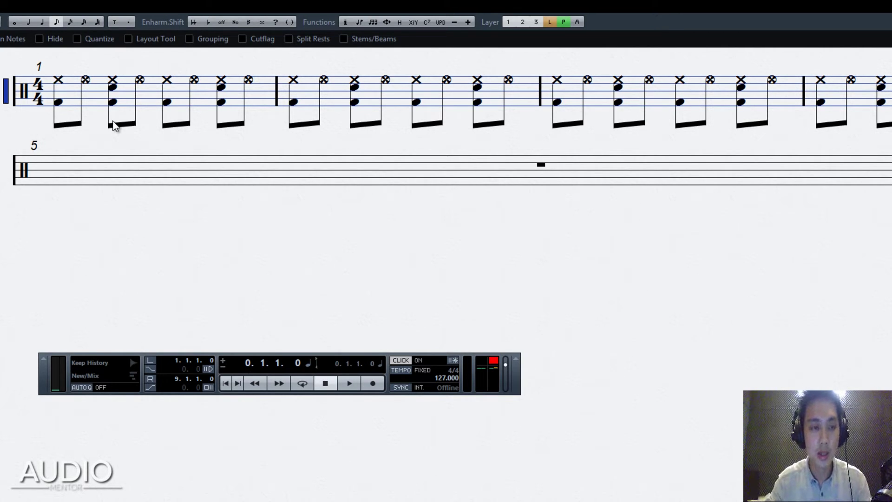
Step: Examine the bass drum, acoustic snare and hi-hat notes in the first bar of the drum score
click(59, 103)
click(112, 103)
click(165, 105)
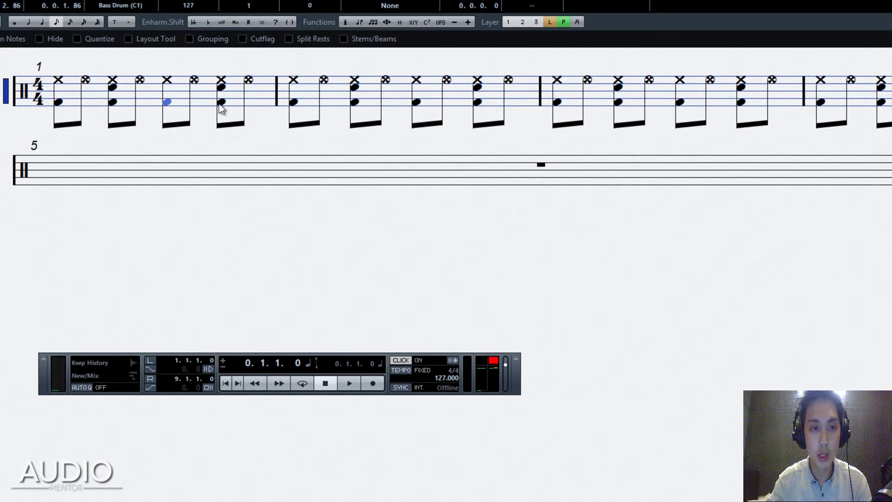
click(218, 106)
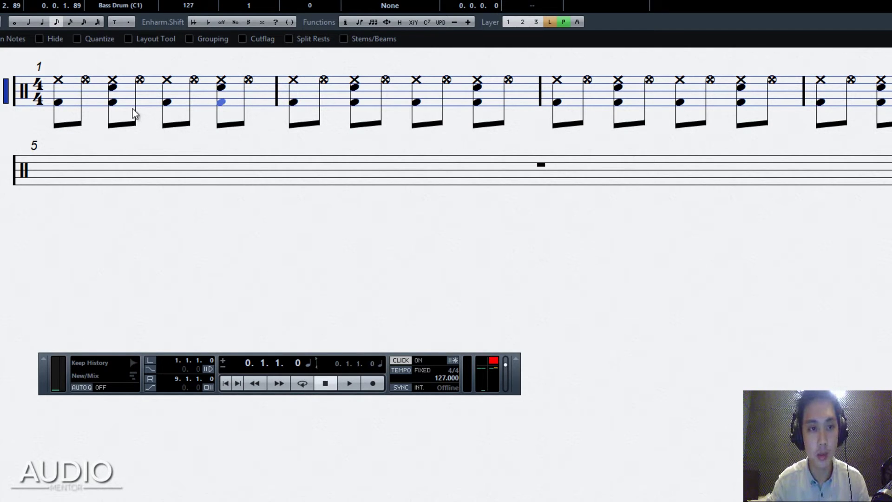
click(113, 88)
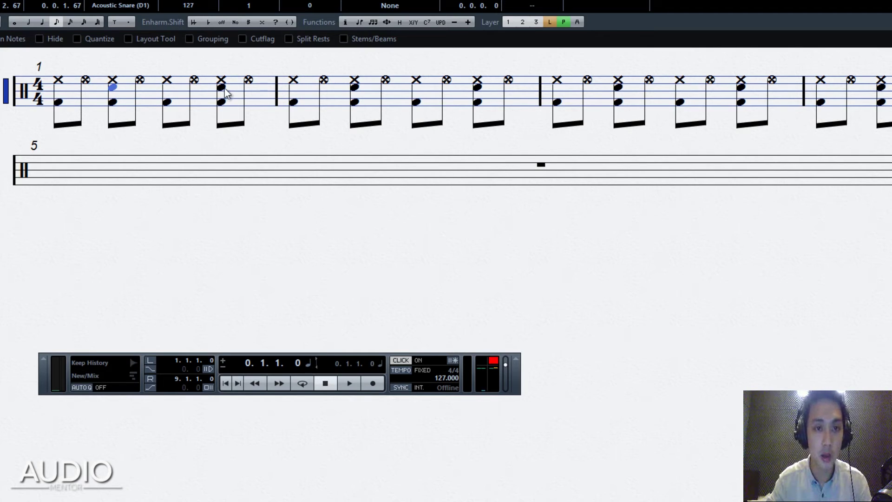
click(58, 81)
click(85, 81)
click(113, 81)
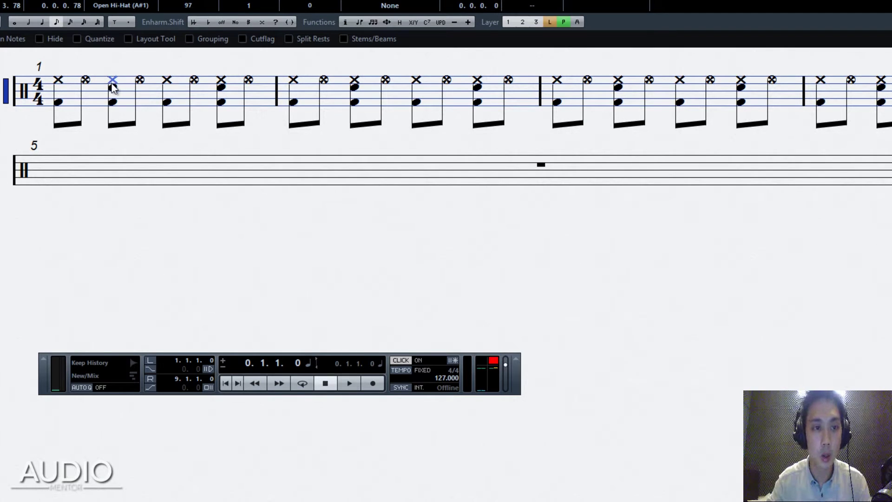
click(141, 81)
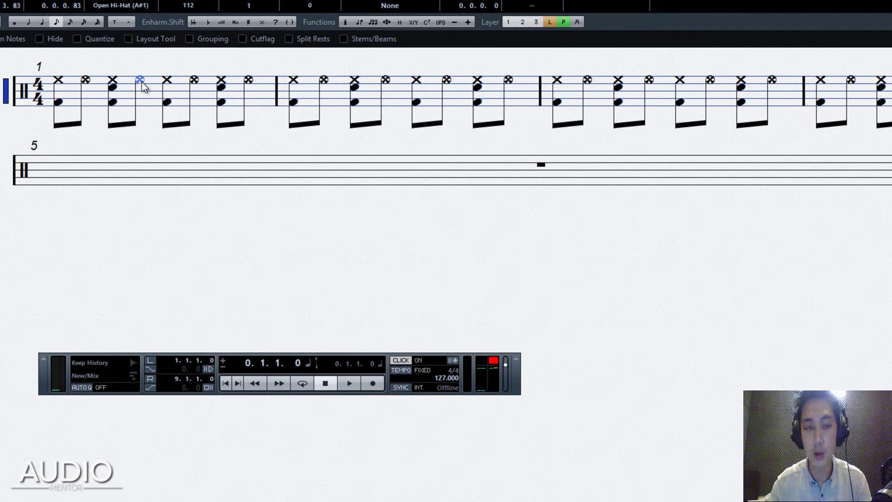
Step: Play the drum score from the project start through bar 4 and close the score editor
key(space)
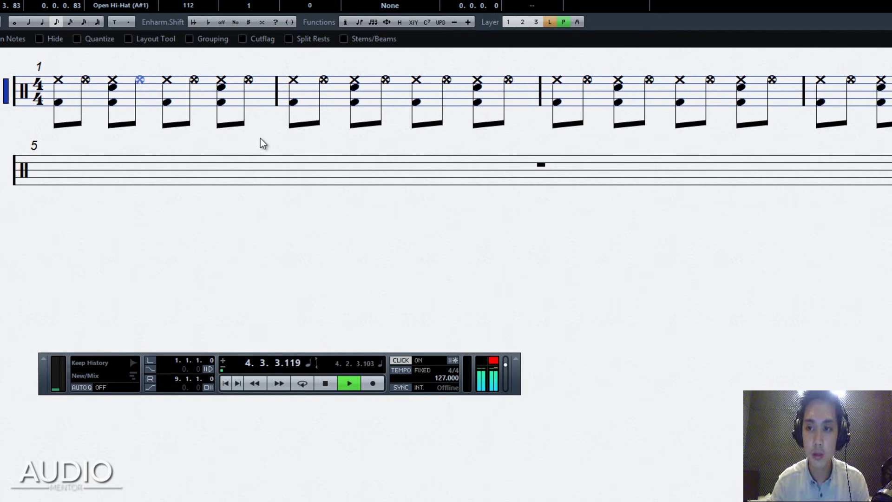
key(space)
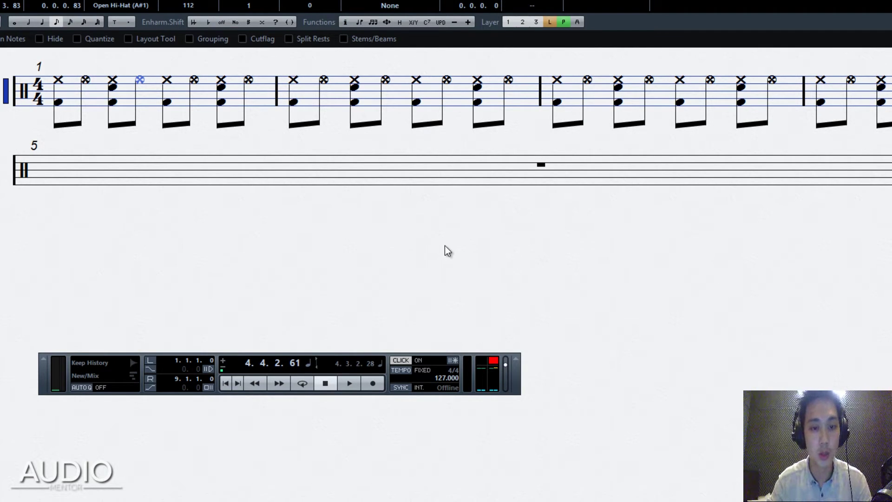
key(Down)
key(ctrl+w)
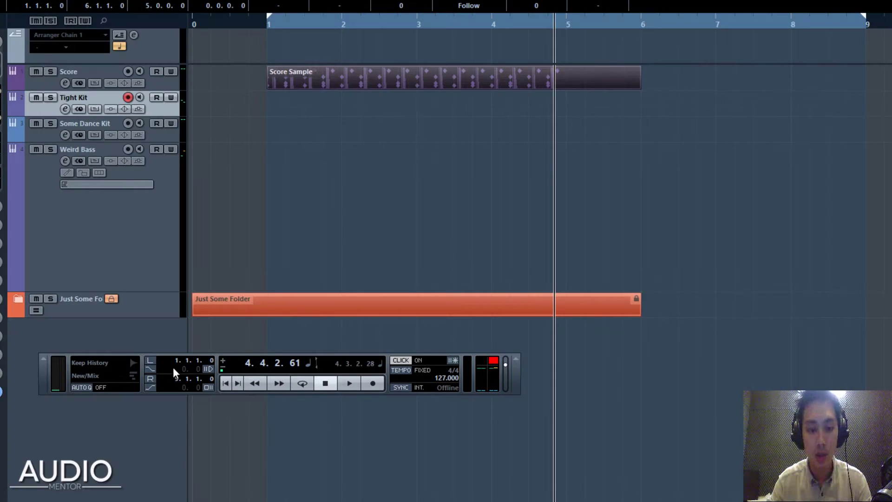
Step: Check the project tempo on the transport panel and hide the panel
drag(49, 377, 135, 148)
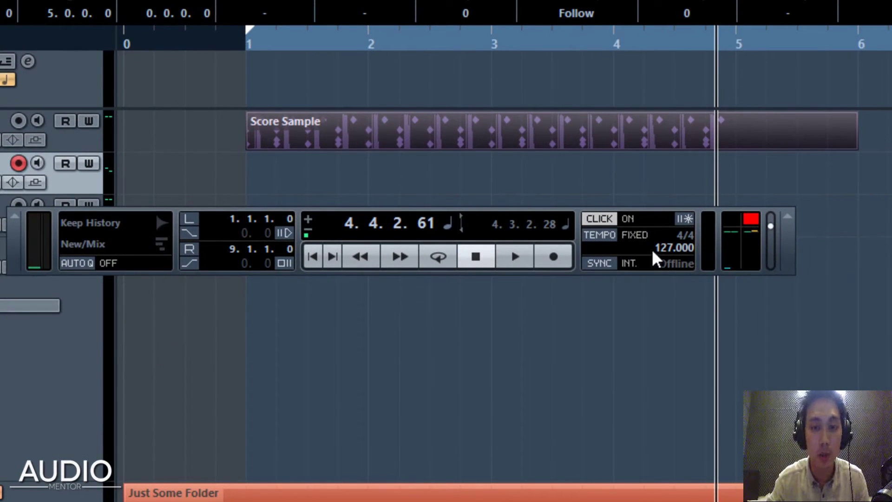
double_click(663, 253)
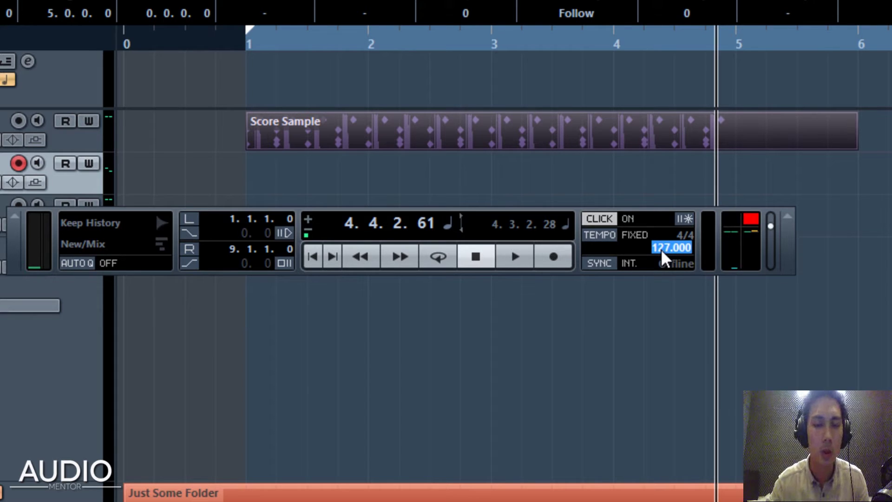
click(652, 333)
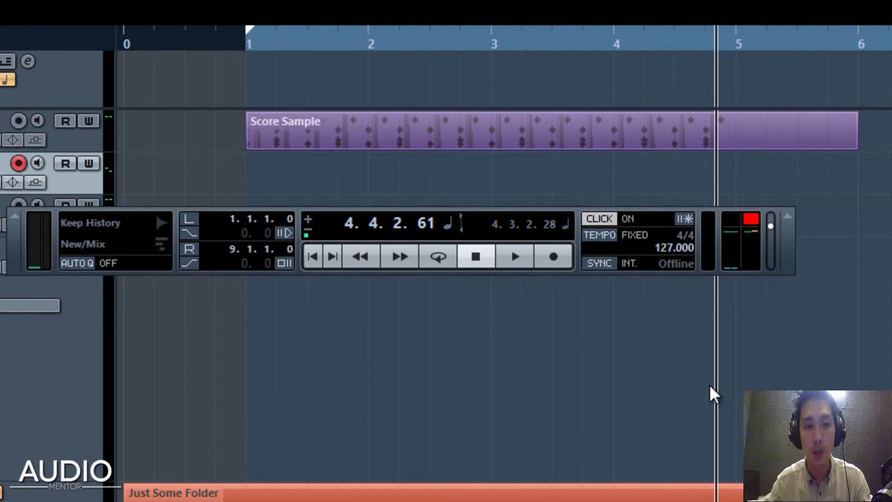
key(F2)
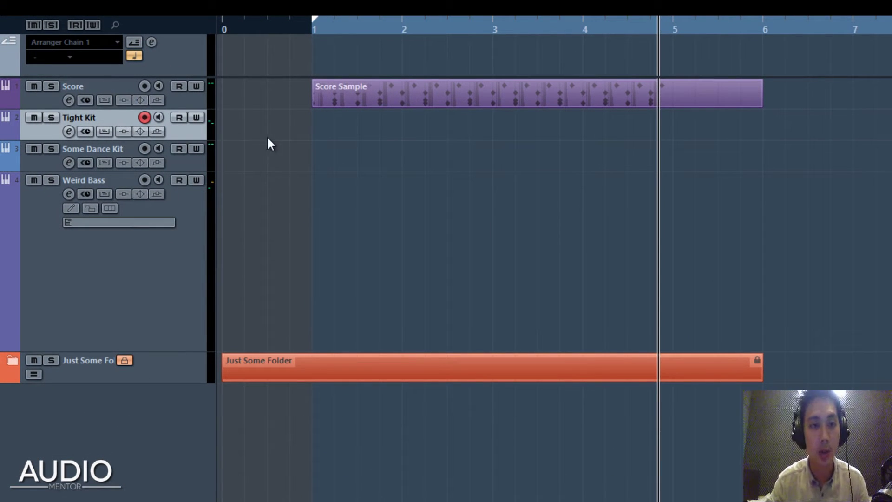
Step: Mute the Score track and record the bass drum and snare pattern on the Tight Kit track, starting at bar 0
click(34, 86)
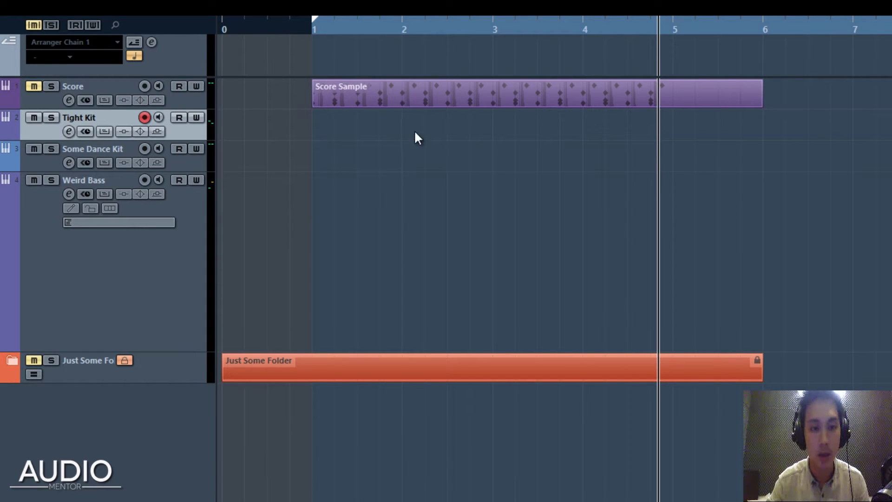
click(311, 28)
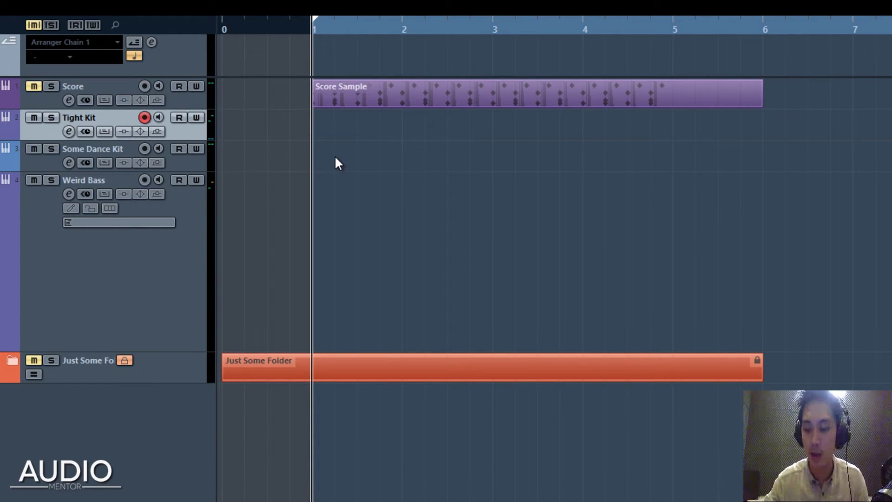
key(KP_Decimal)
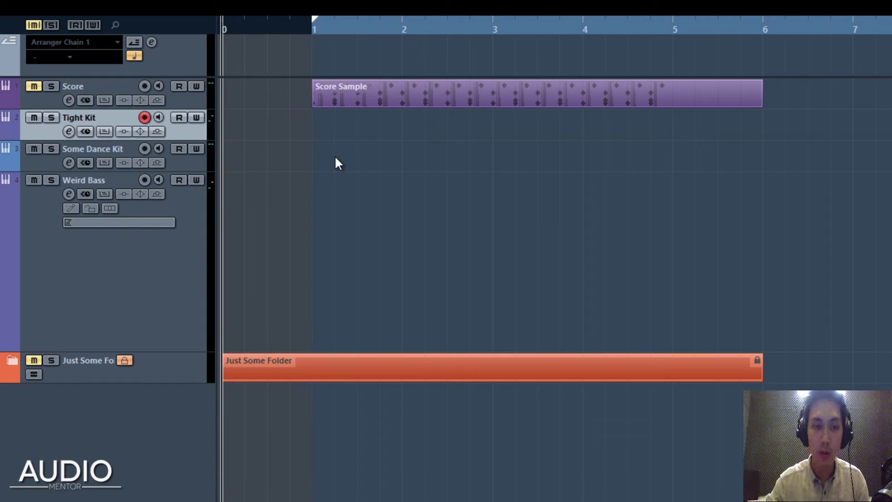
key(KP_Multiply)
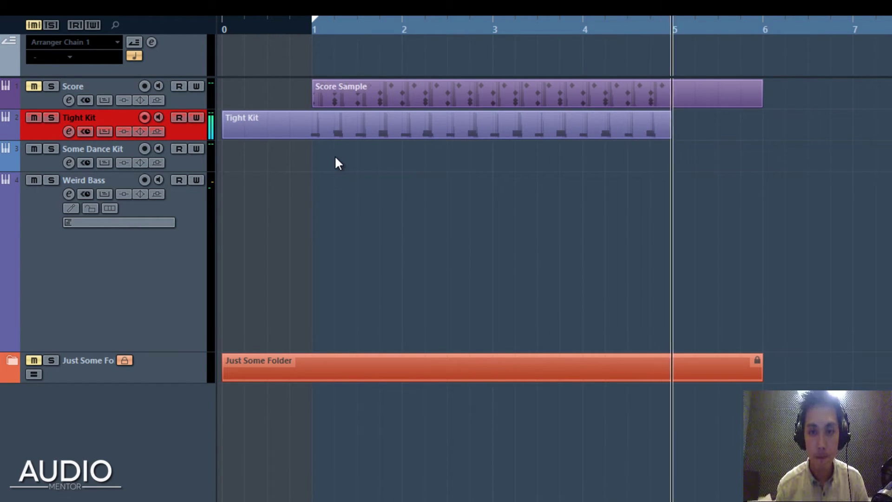
key(space)
Step: Quantize the recorded bass drum and snare notes of the Tight Kit part in the key editor
click(366, 135)
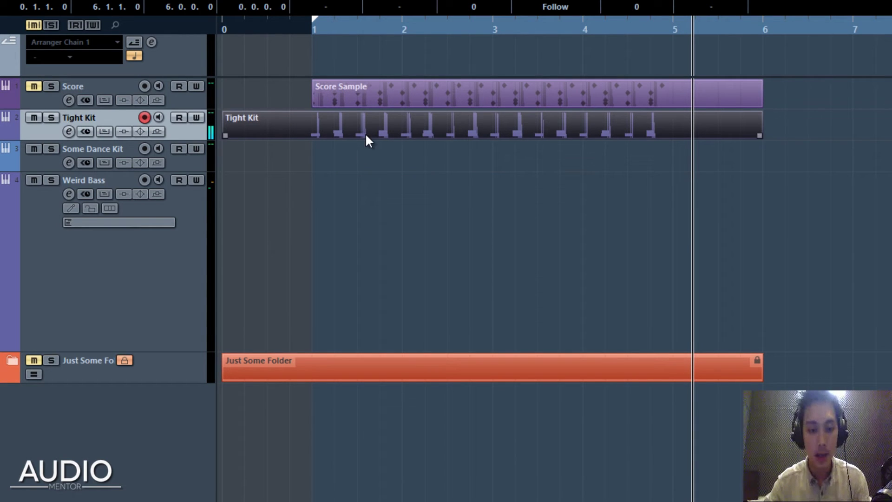
double_click(368, 134)
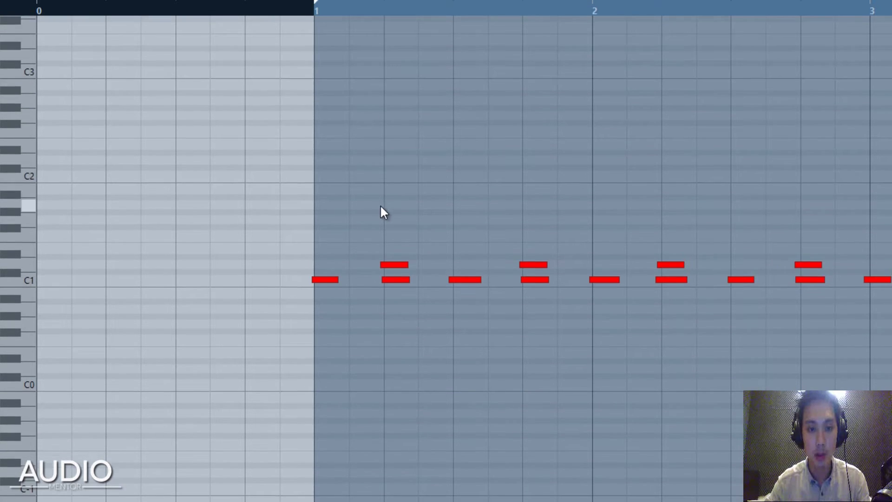
click(530, 182)
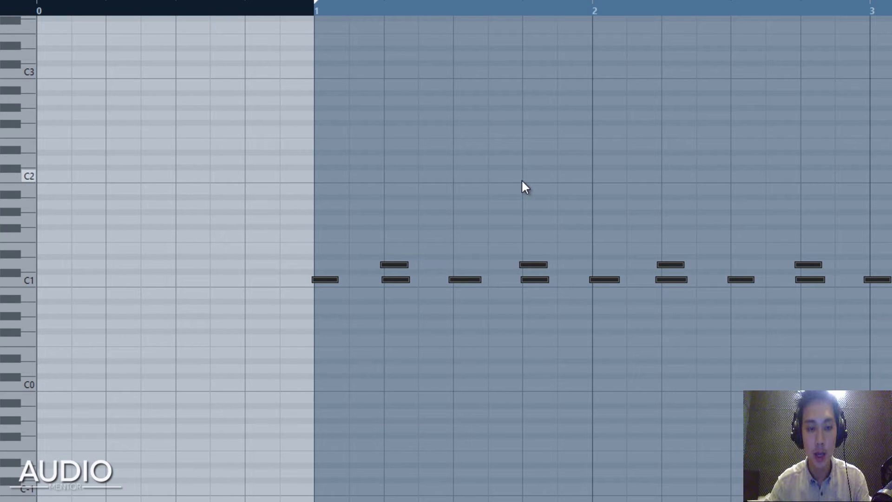
key(q)
key(ctrl+a)
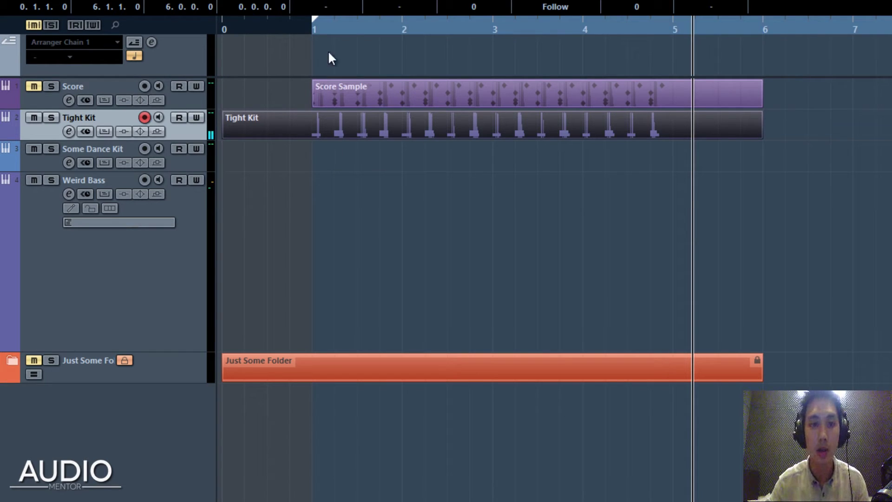
Step: Overdub the hi-hat pattern onto the Tight Kit part, recording from bar 0
click(312, 29)
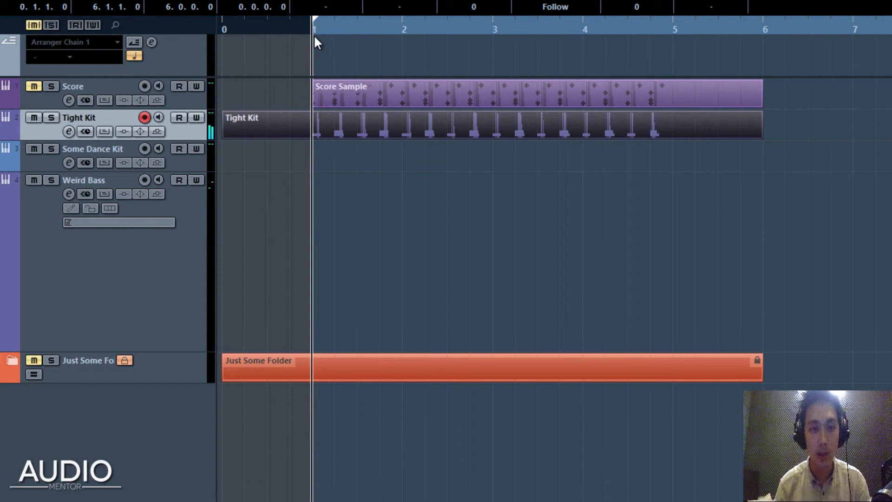
key(KP_Decimal)
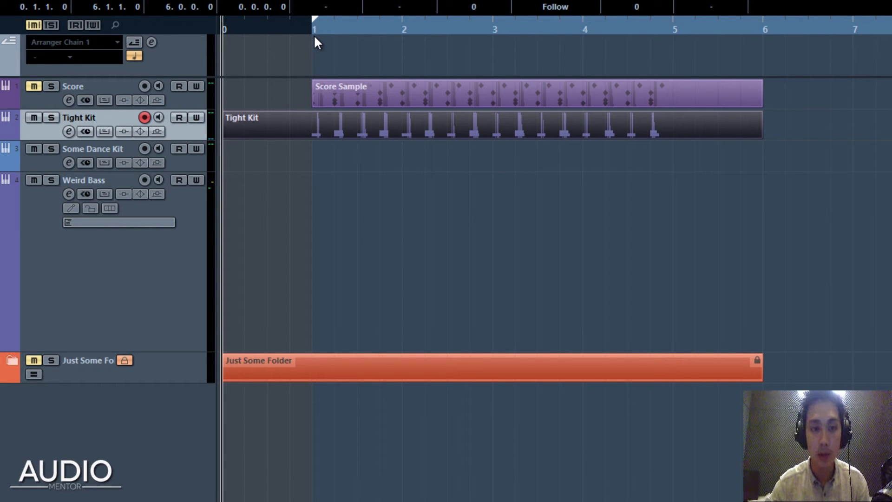
key(KP_Multiply)
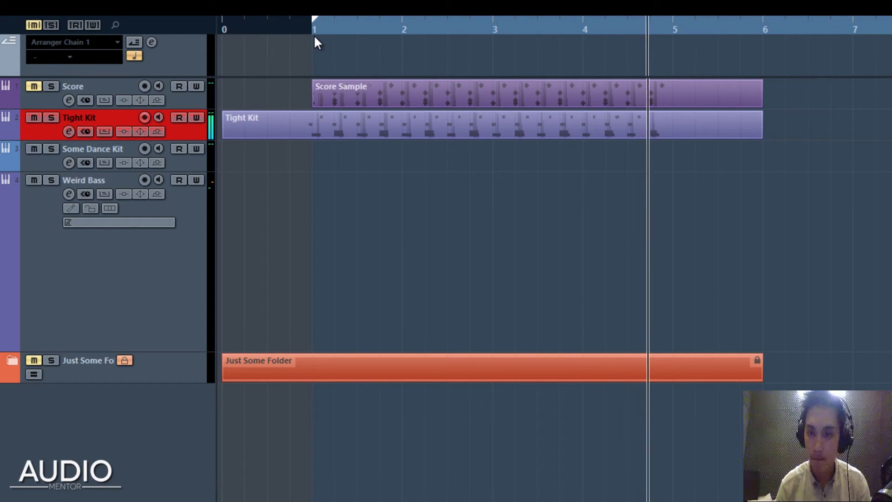
key(space)
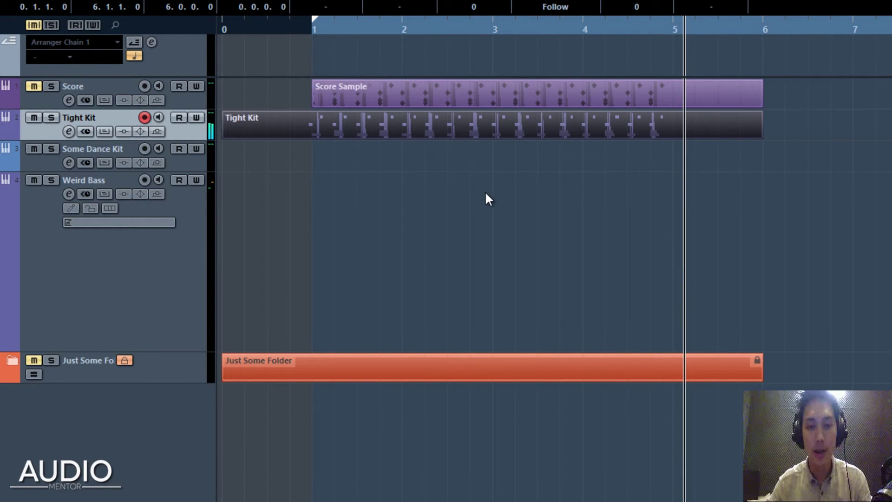
Step: Quantize all notes of the Tight Kit part, including the overdubbed hi-hats, and close the key editor
double_click(491, 132)
key(ctrl+a)
key(q)
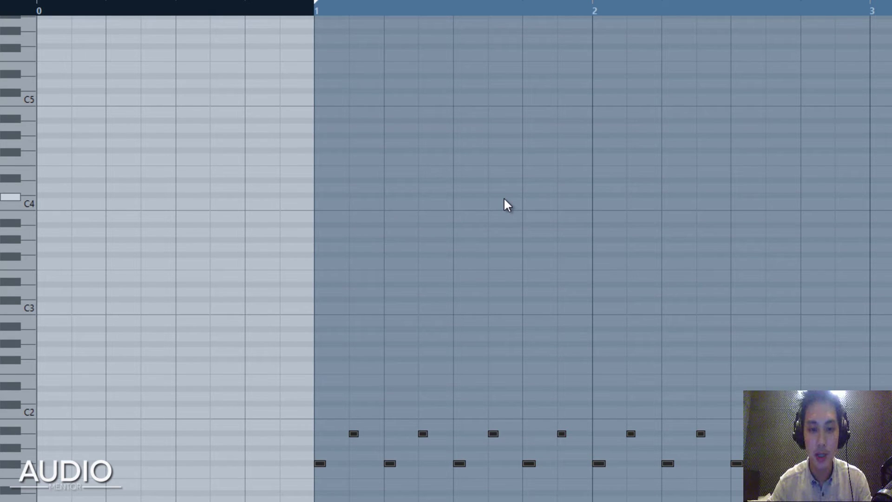
scroll(609, 319, down, 3)
scroll(306, 319, right, 4)
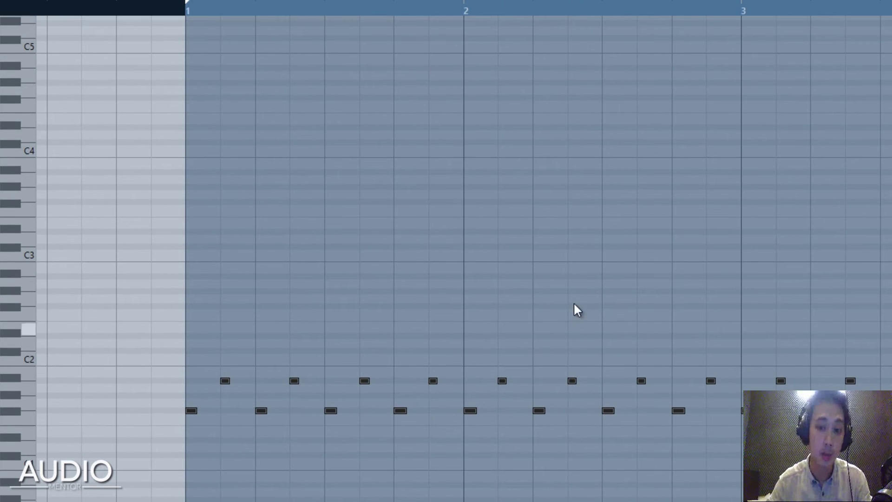
key(Escape)
Step: Trim the start of the Tight Kit part to bar 1 and play the part back from there
drag(482, 135, 298, 123)
click(308, 25)
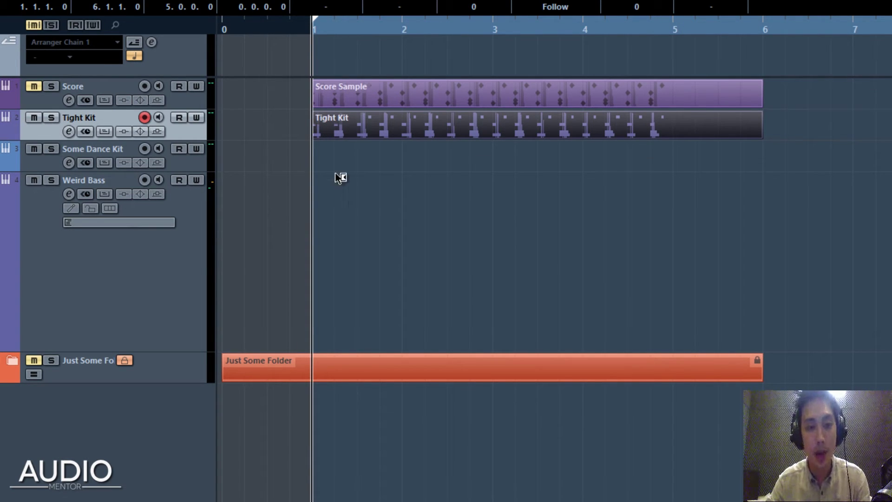
click(395, 198)
key(space)
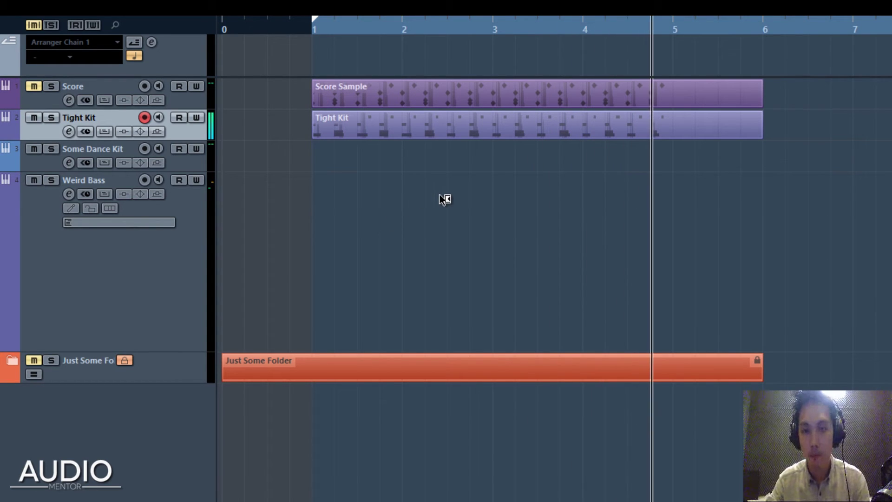
key(space)
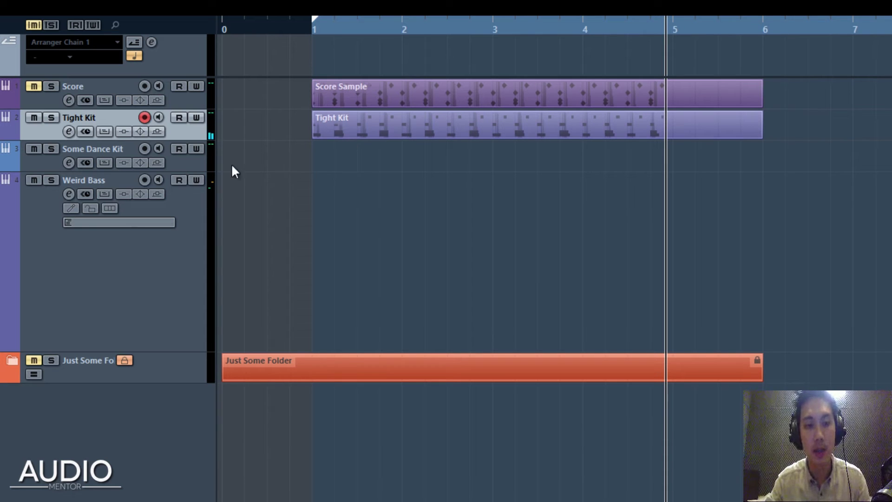
Step: Arm the Some Dance Kit track for recording and delete all bass drum and snare notes from the Tight Kit part
click(125, 148)
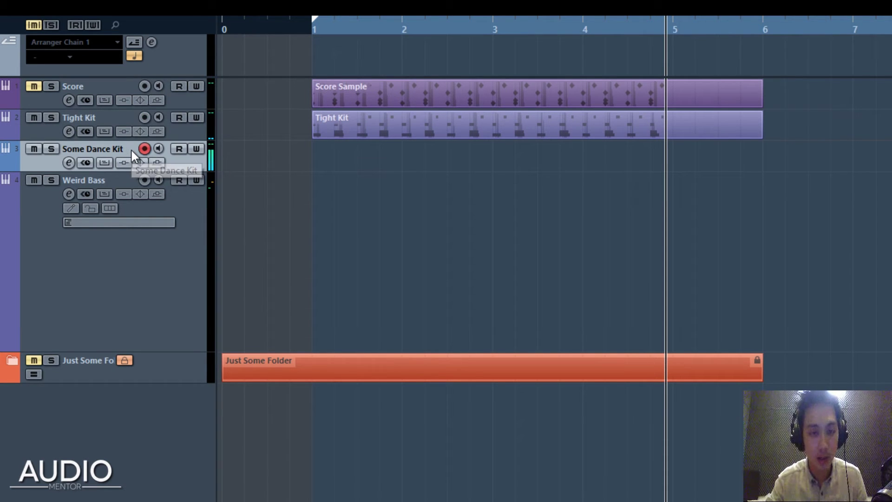
click(310, 25)
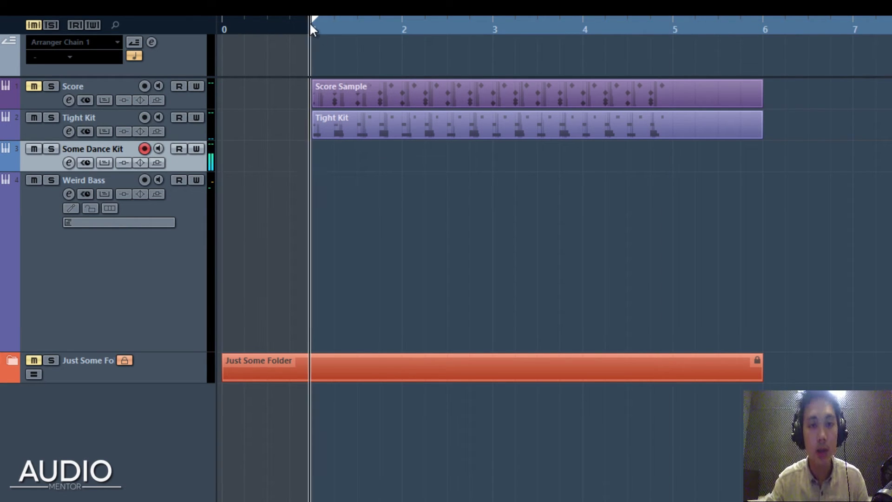
double_click(364, 125)
drag(418, 349, 483, 130)
drag(455, 264, 449, 149)
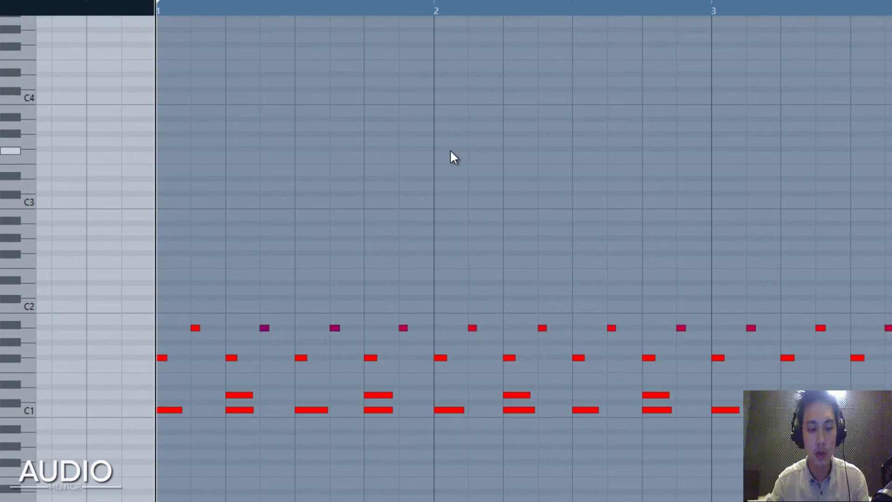
drag(366, 263, 161, 132)
scroll(232, 288, left, 8)
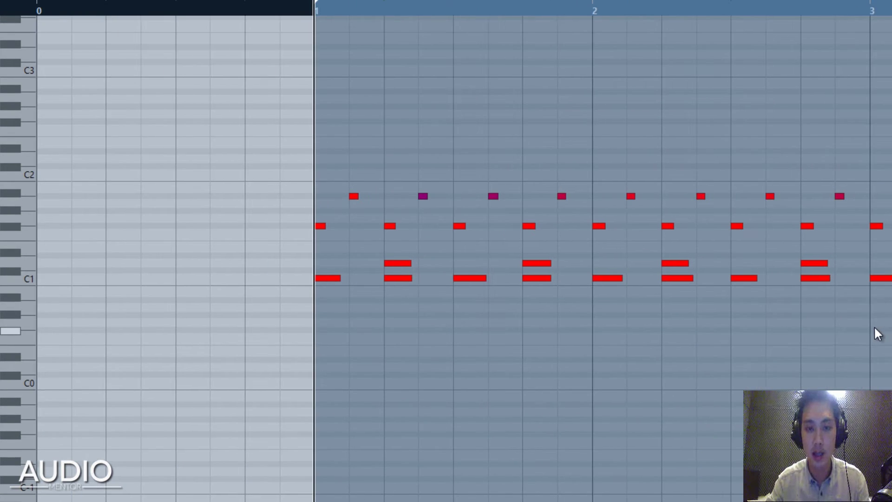
drag(305, 251, 891, 318)
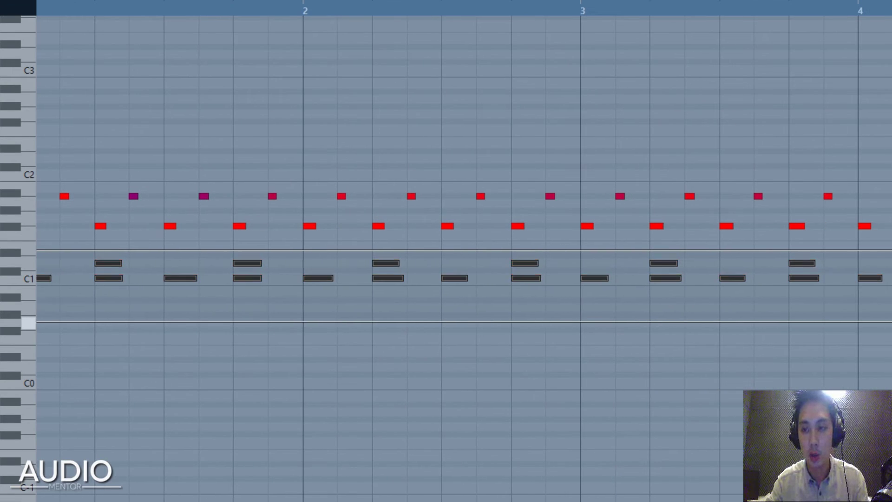
key(Delete)
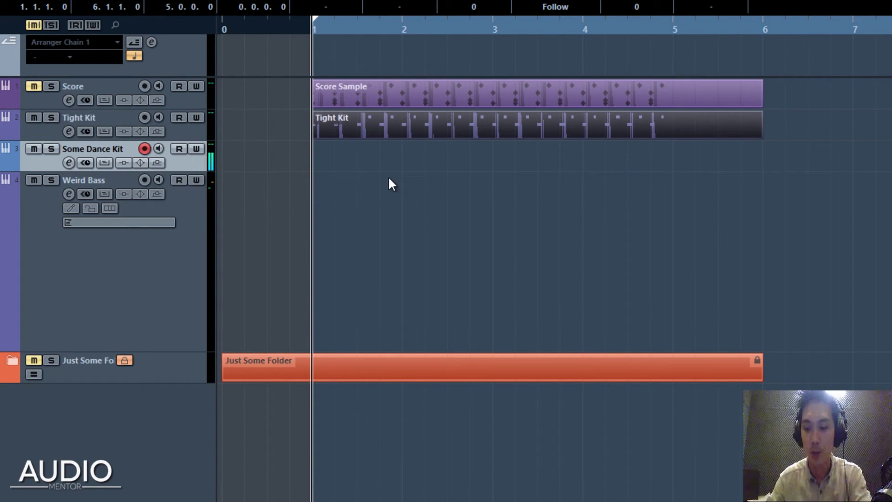
Step: Record the bass drum and snare pattern on the Some Dance Kit track, starting from bar 0
key(Home)
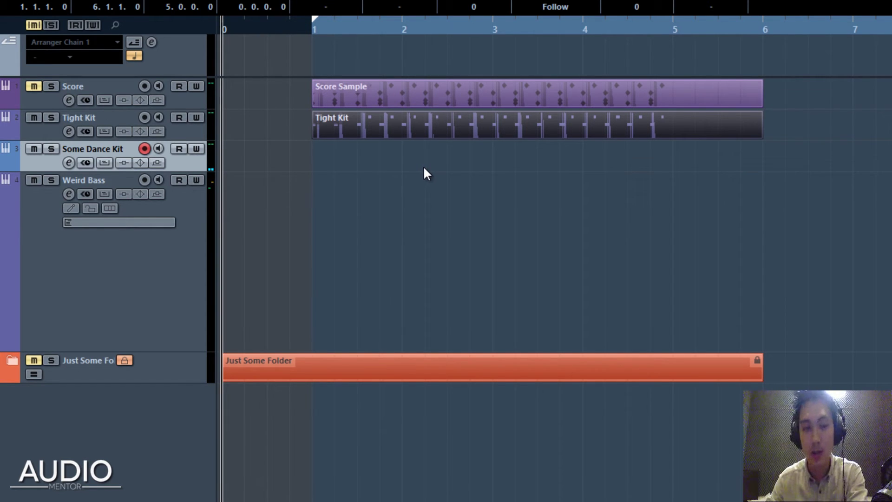
key(KP_Multiply)
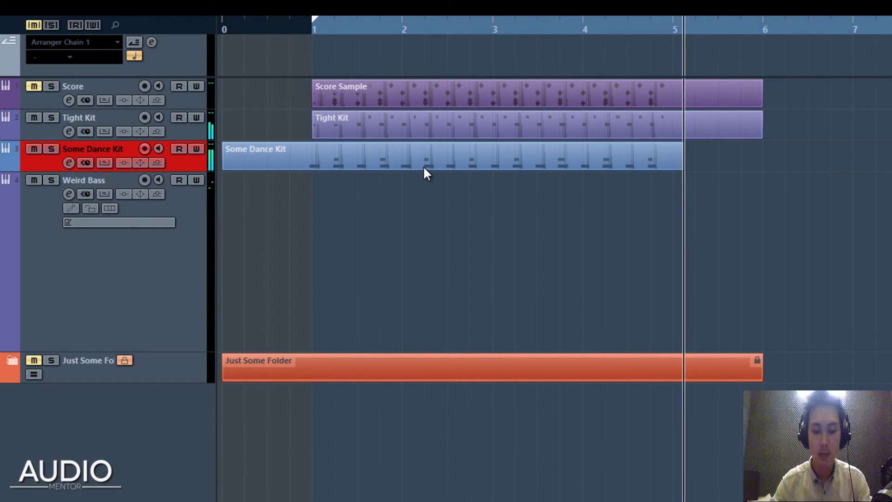
key(KP_Multiply)
Step: Increase the height of the Some Dance Kit track and inspect its recorded part in the key editor
click(119, 126)
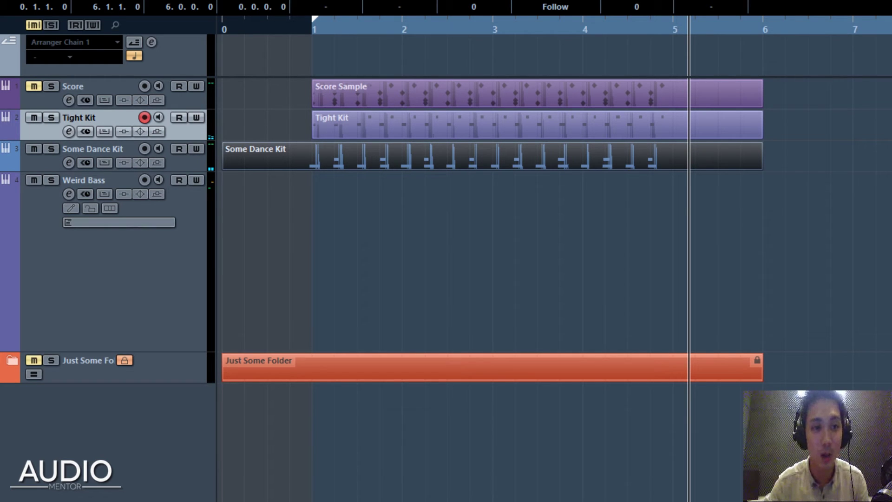
drag(603, 268, 521, 132)
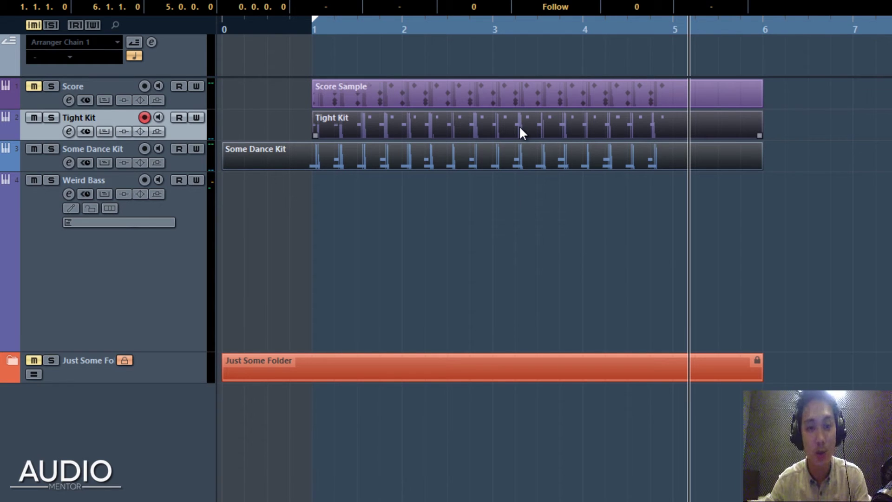
drag(395, 213, 387, 166)
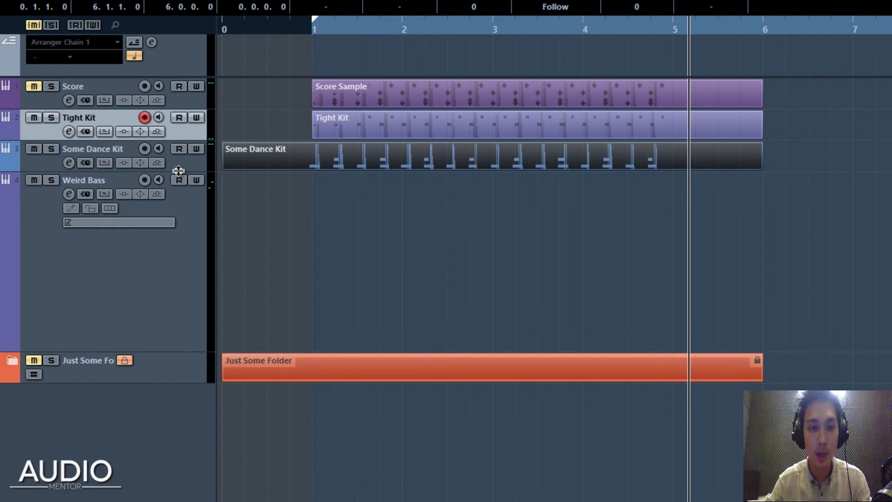
drag(178, 170, 179, 215)
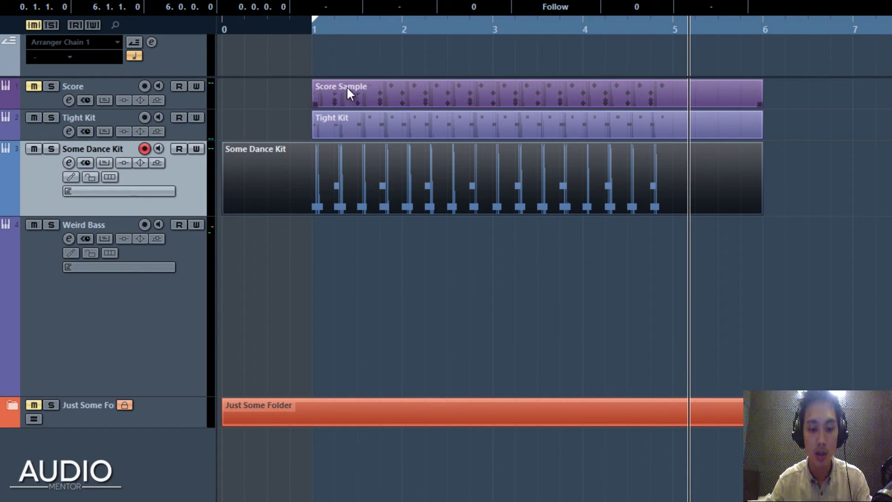
double_click(376, 188)
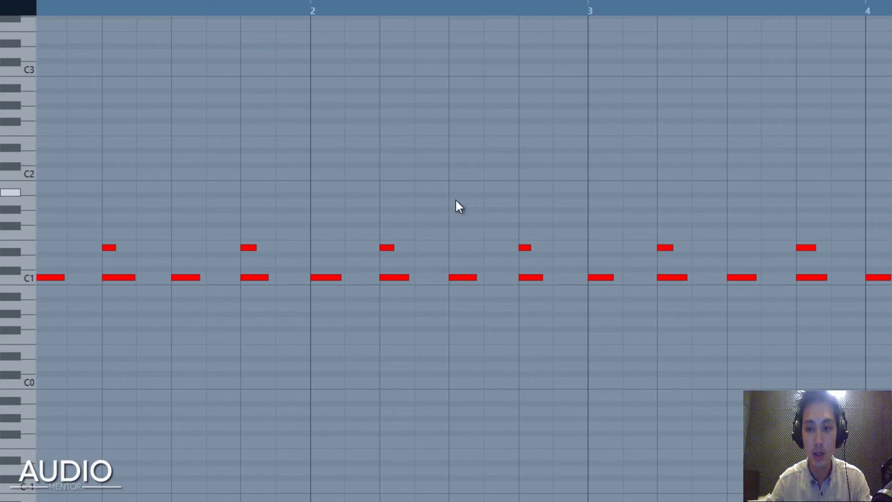
key(Escape)
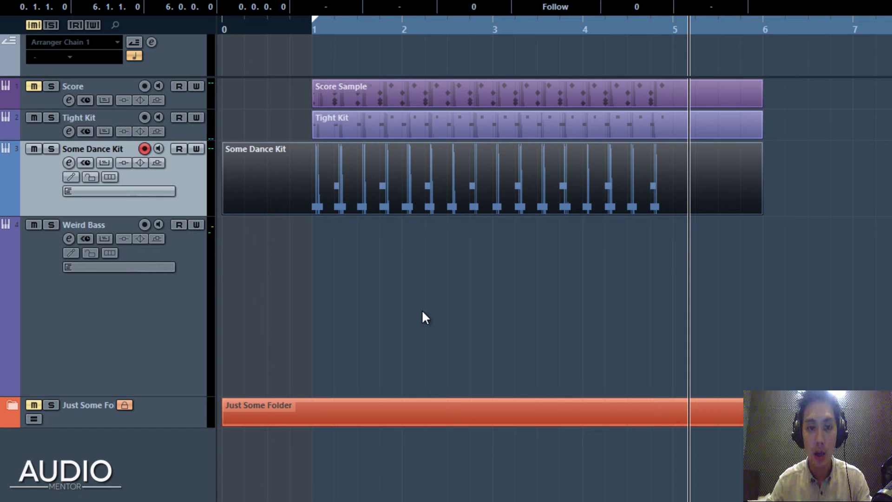
Step: Examine the notation of the Some Dance Kit part in the score editor from bar 2
click(422, 309)
click(436, 191)
key(ctrl+r)
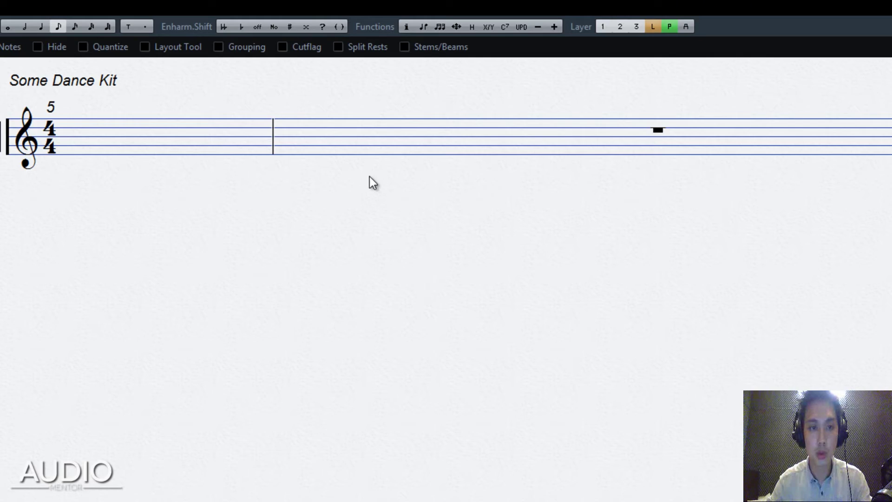
key(Escape)
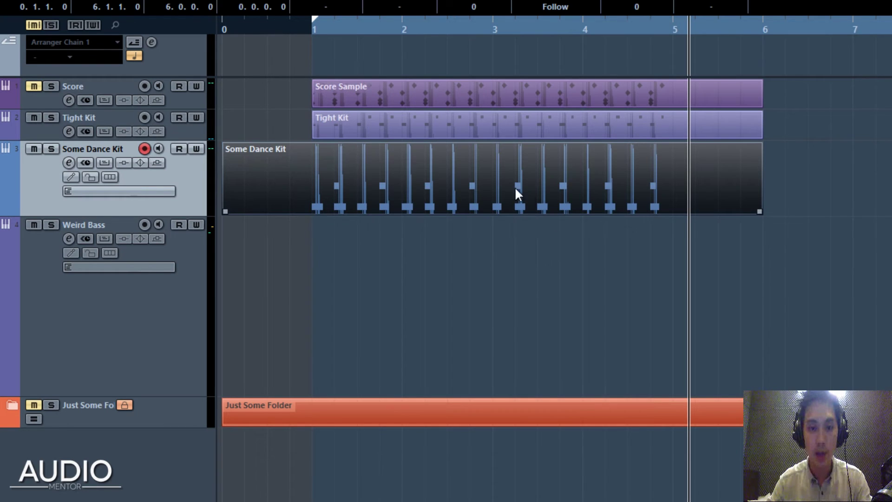
click(406, 27)
key(ctrl+r)
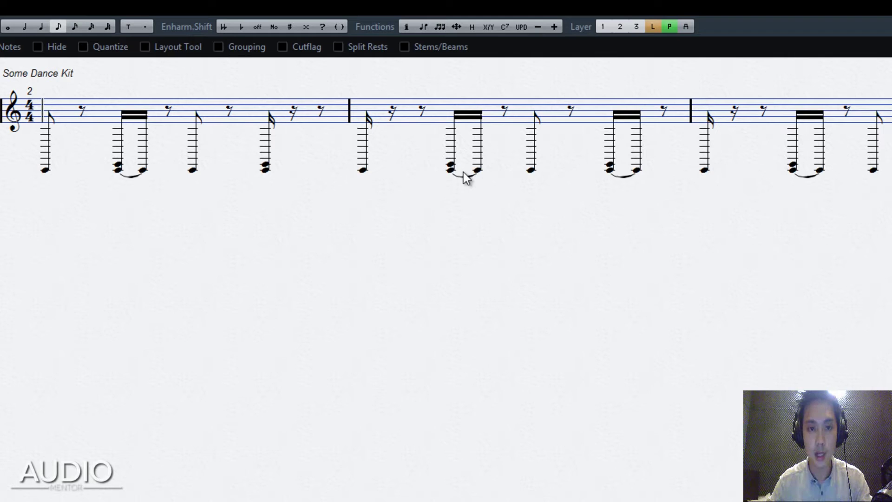
key(Escape)
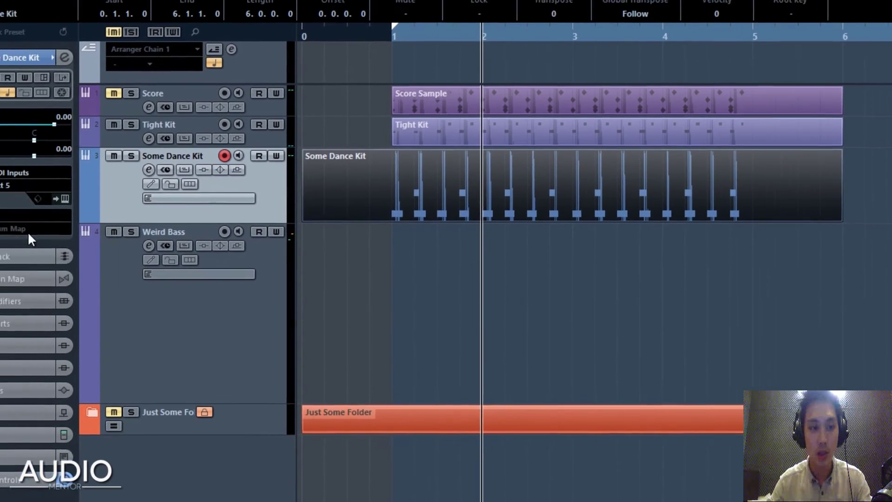
Step: Assign the GM Map drum map to the Some Dance Kit track and view its part as drum notation
click(25, 230)
click(81, 263)
click(472, 282)
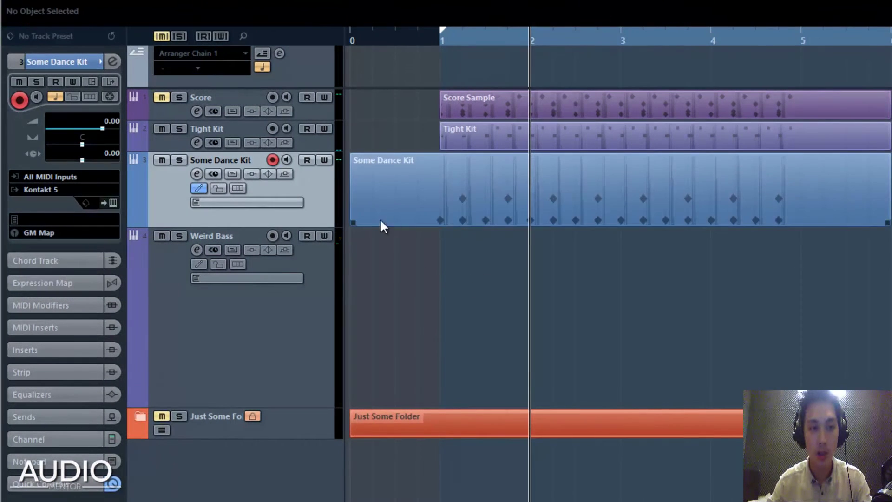
click(491, 212)
key(ctrl+r)
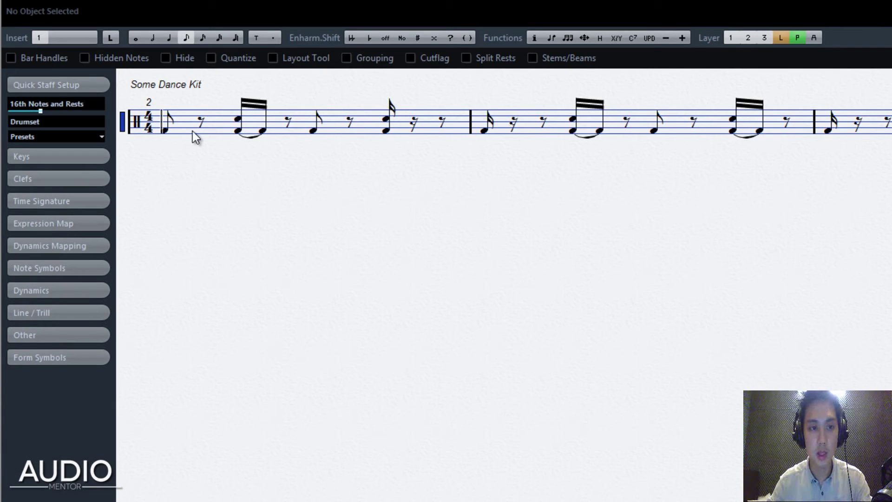
key(Escape)
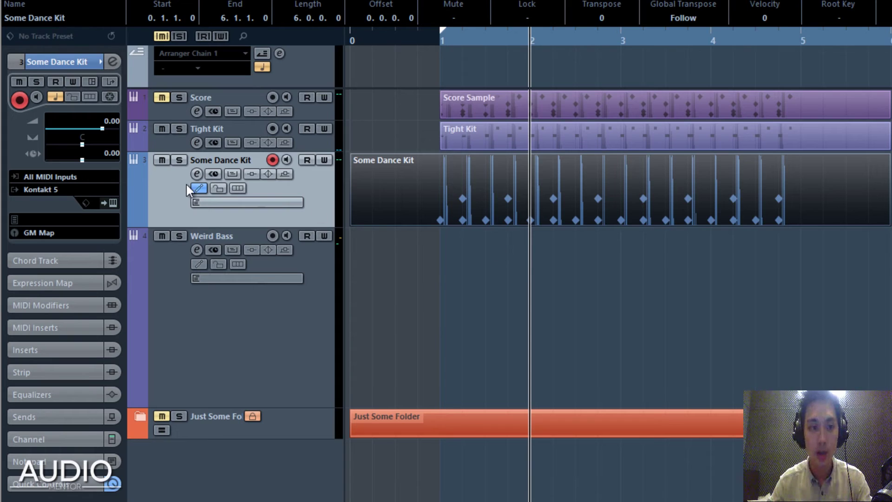
Step: Remove the GM Map drum map from the Some Dance Kit track
click(62, 232)
click(56, 246)
click(549, 73)
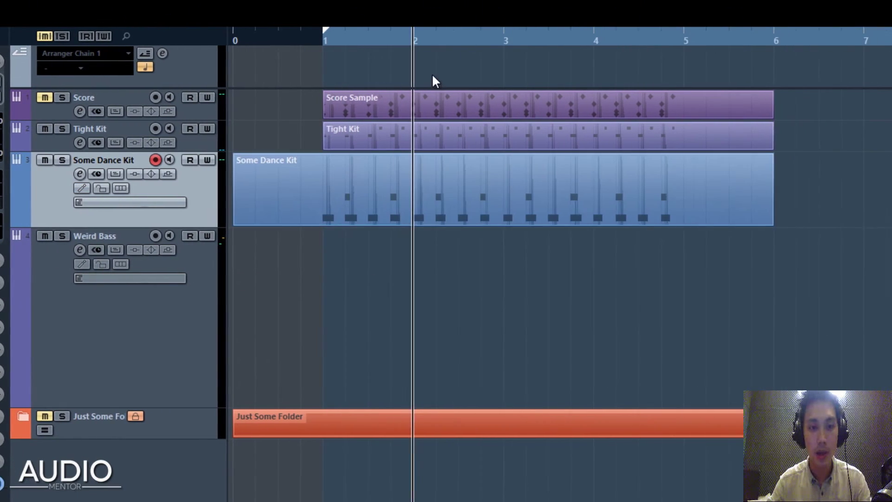
Step: Arm the Weird Bass track for recording and play the project from bar 1
click(166, 364)
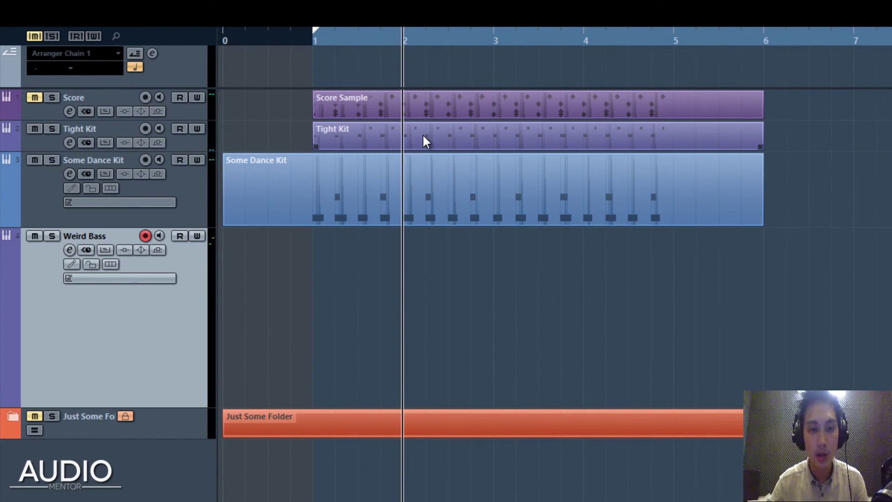
click(311, 42)
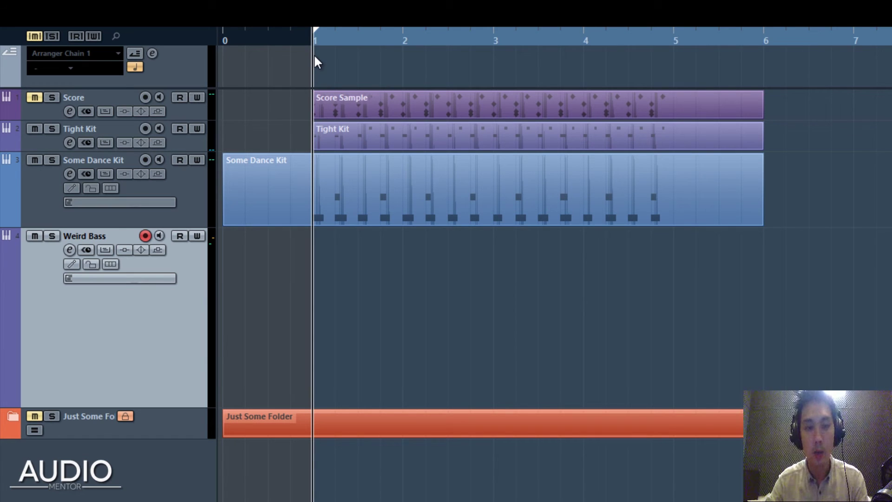
key(space)
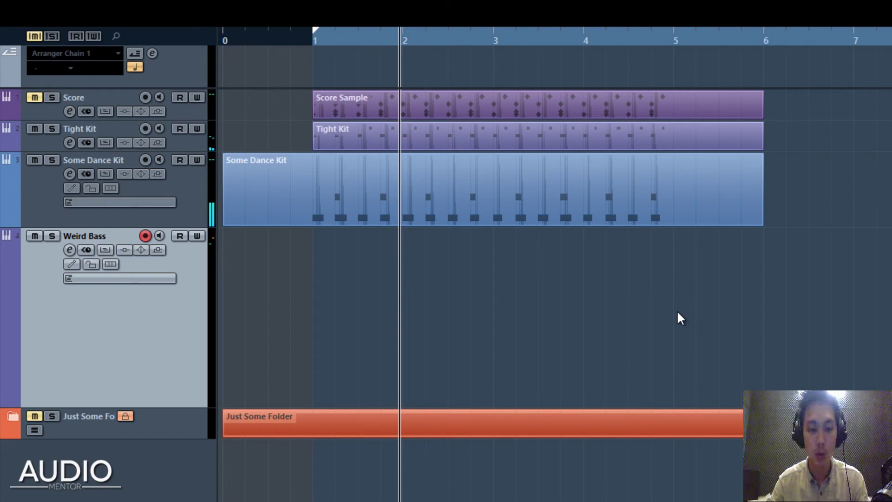
Step: Set the fixed project tempo to 130 in the transport and hide the transport again
key(F2)
double_click(625, 190)
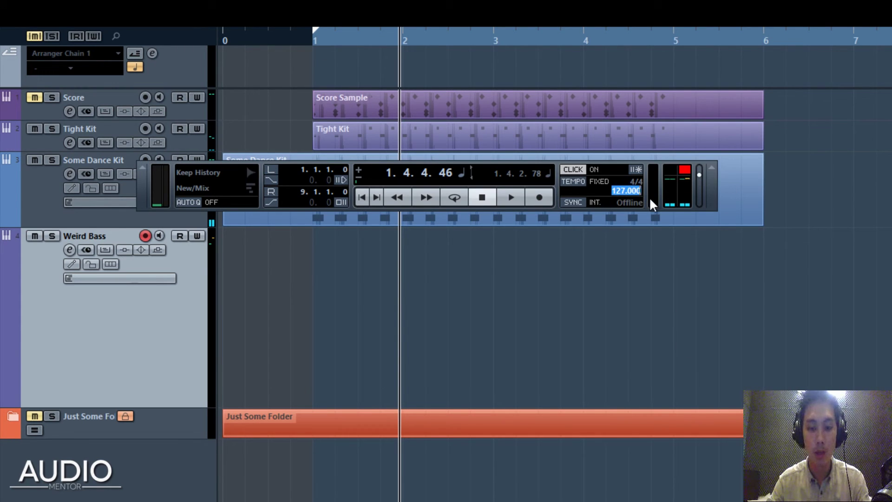
text(130)
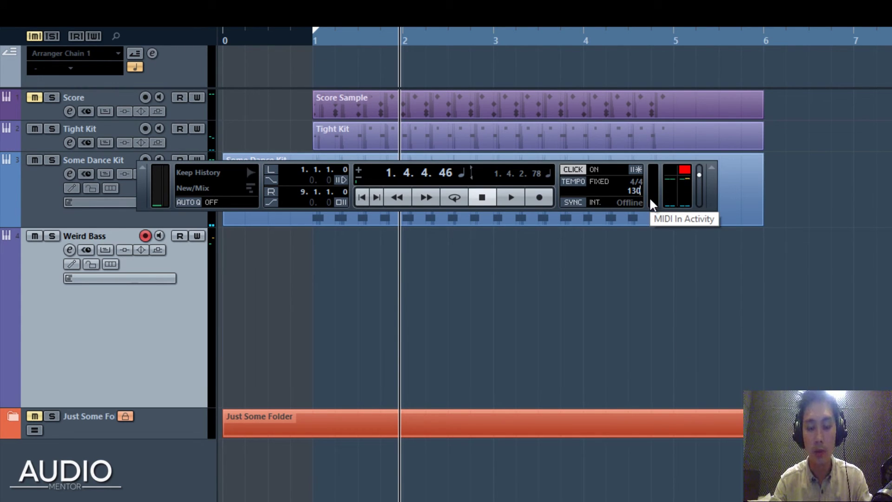
key(Return)
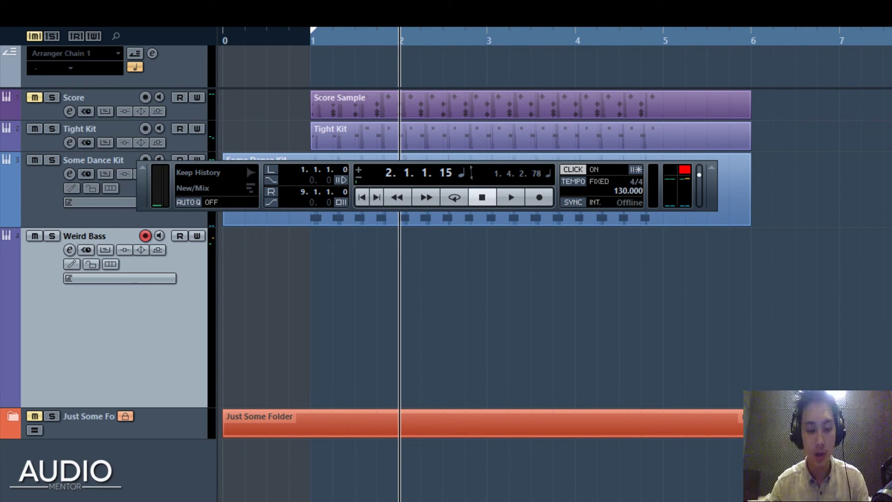
key(F2)
Step: Play the drum parts from bar 1 at the new tempo and return the cursor to bar 1
click(308, 34)
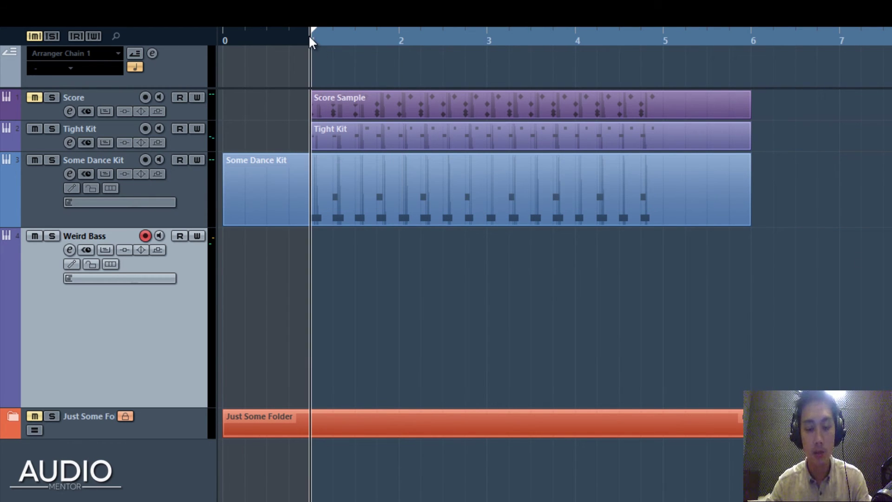
key(space)
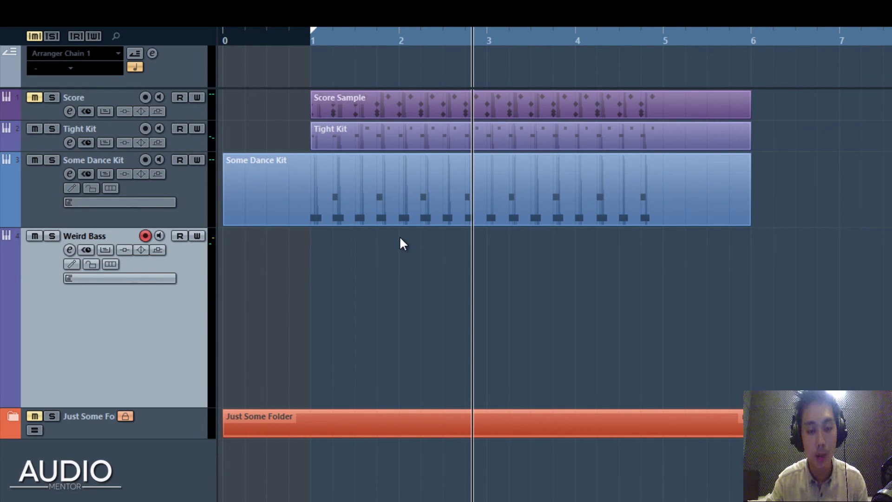
click(310, 37)
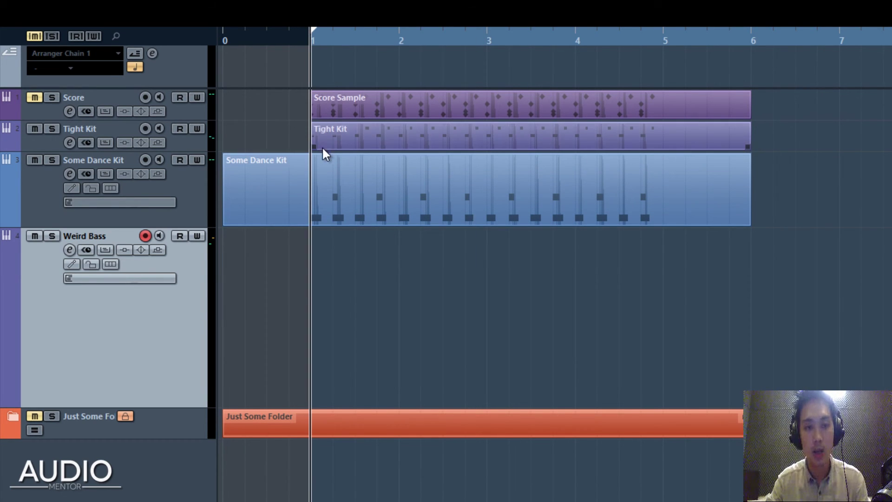
Step: Examine the first bass drum and snare notes of the Some Dance Kit part in the key editor, and close it
double_click(320, 188)
scroll(341, 257, down, 10)
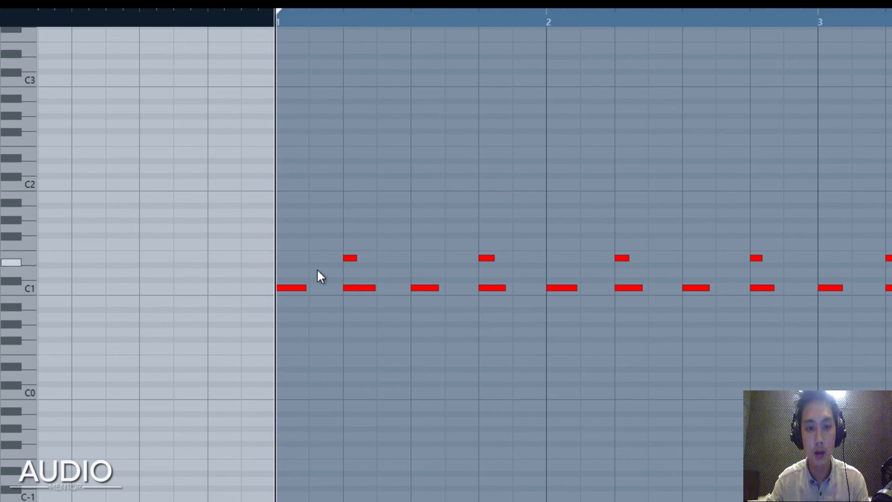
ctrl+scroll(317, 268, up, 3)
click(253, 287)
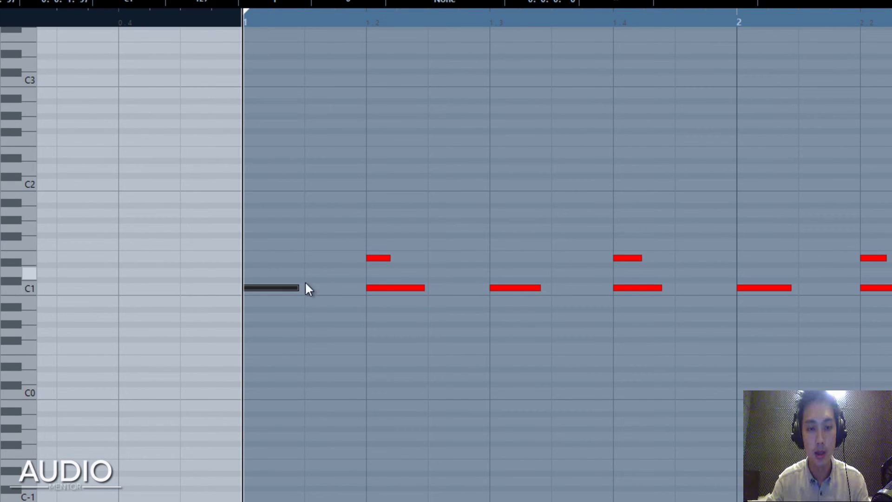
scroll(328, 282, right, 1)
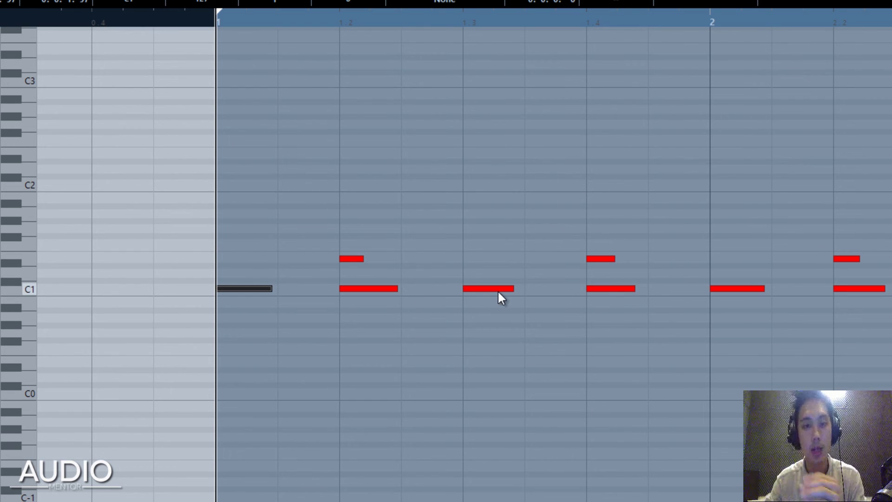
click(483, 182)
key(Return)
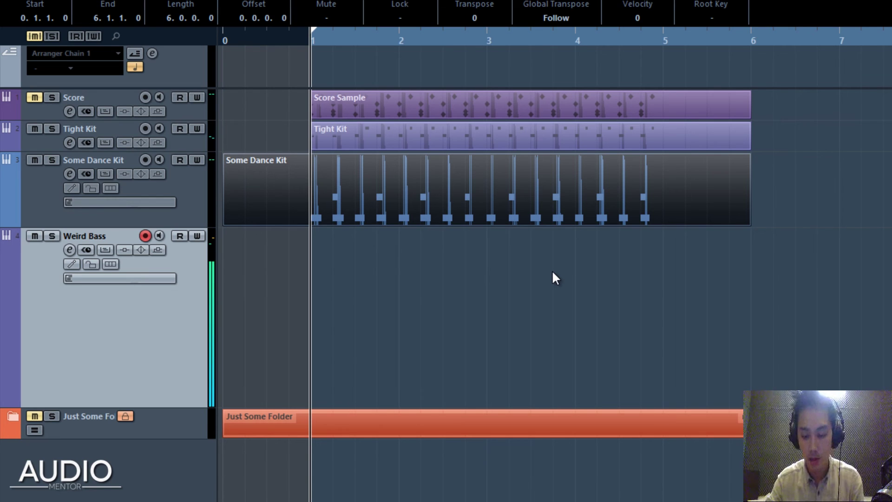
Step: Record an off-beat bass line over bars 1 to 4 on the Weird Bass track, starting from the project's beginning, and stop recording
click(569, 171)
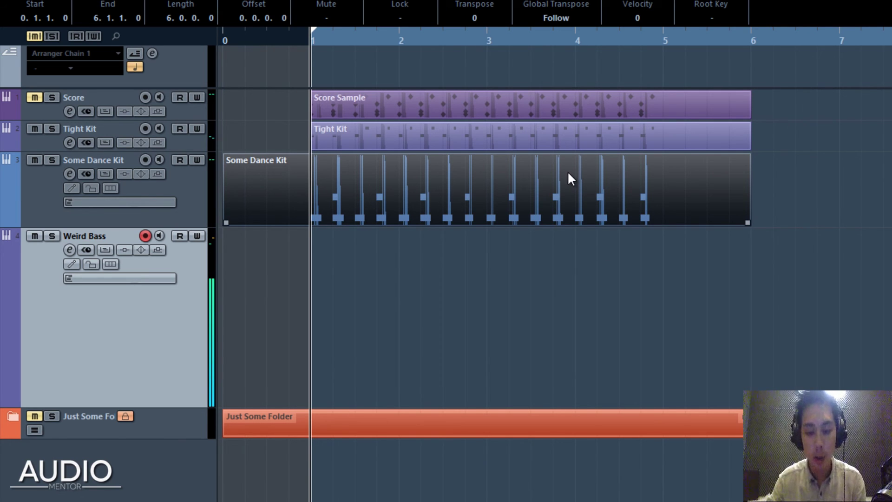
key(Home)
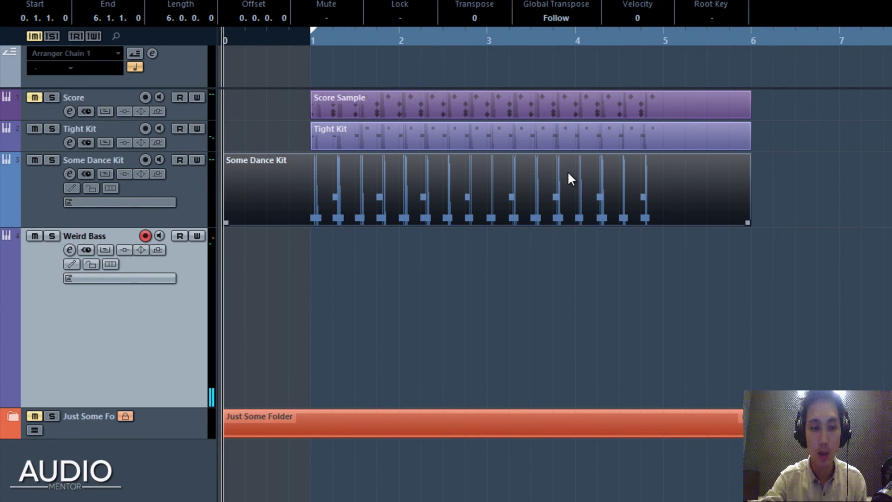
key(r)
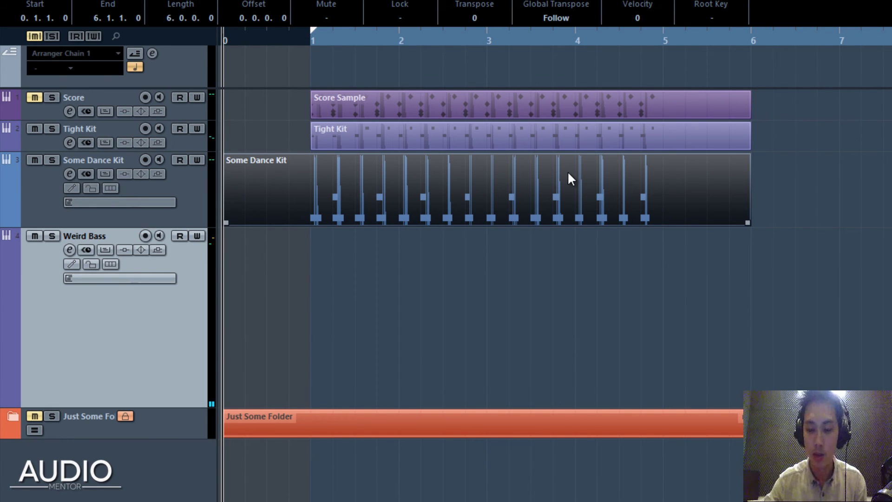
key(r)
key(KP_Multiply)
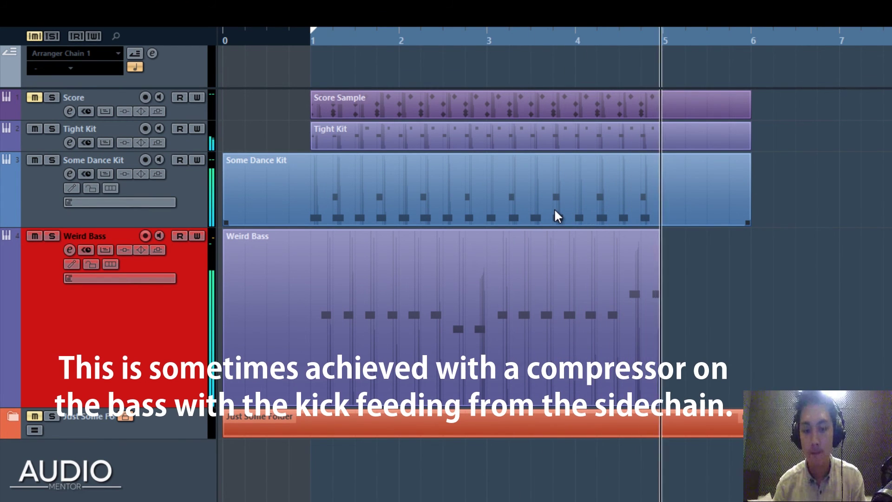
key(space)
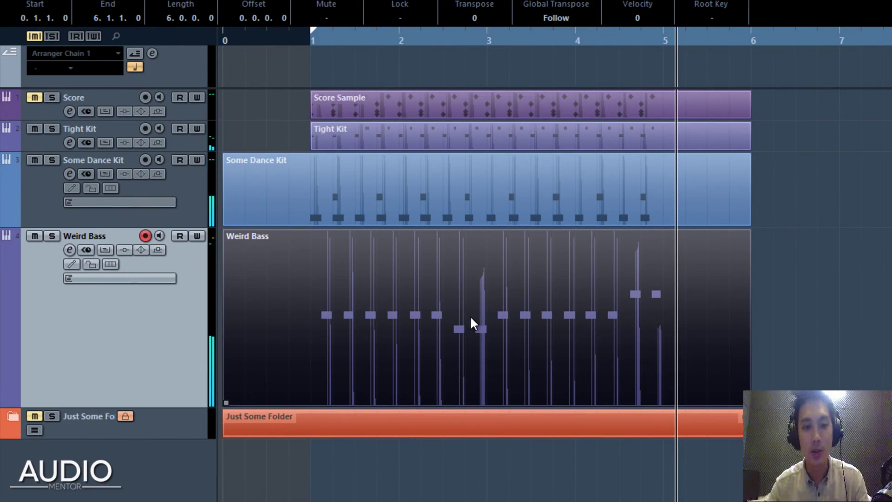
Step: Play the recorded Weird Bass part with the drums from bar 1 and deselect the part
click(306, 38)
scroll(372, 292, up, 2)
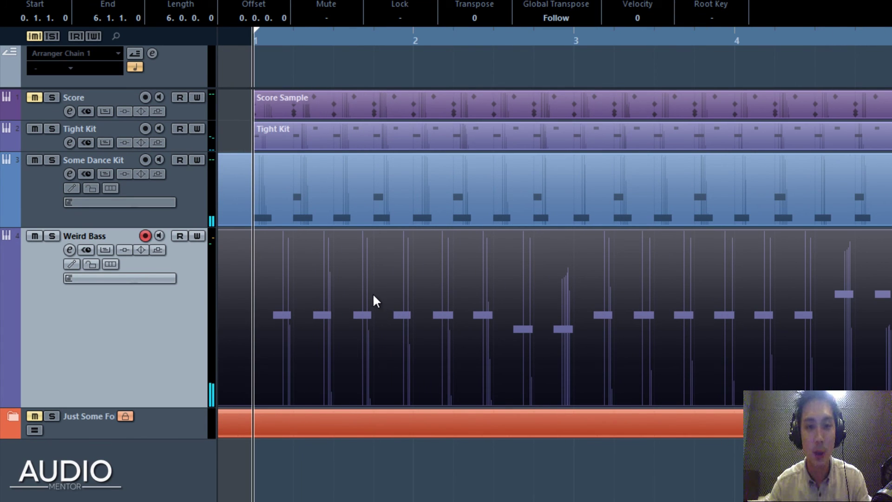
scroll(372, 293, left, 4)
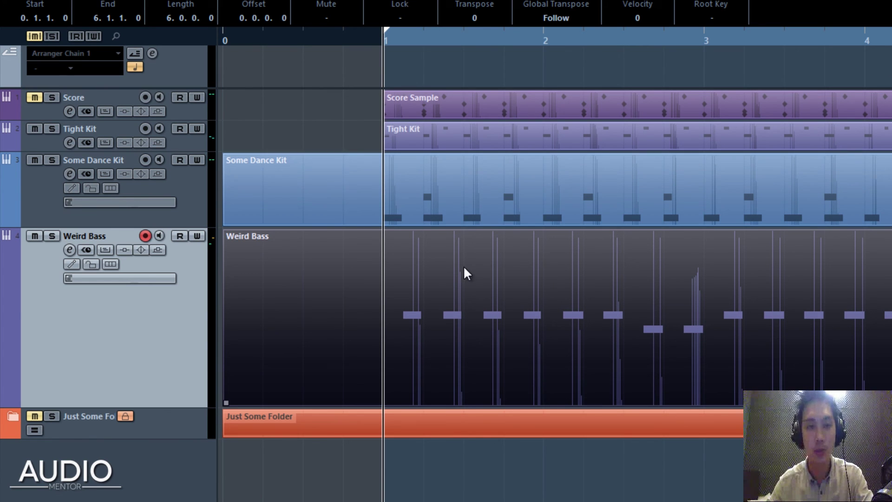
key(space)
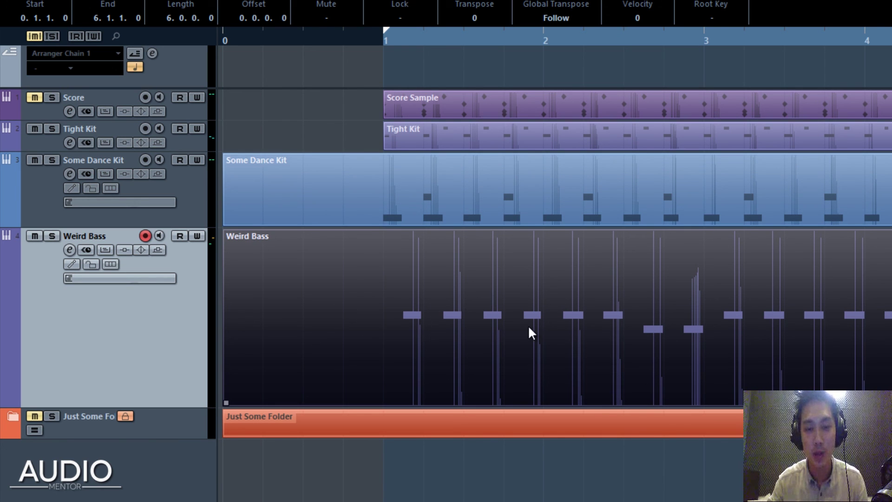
click(477, 483)
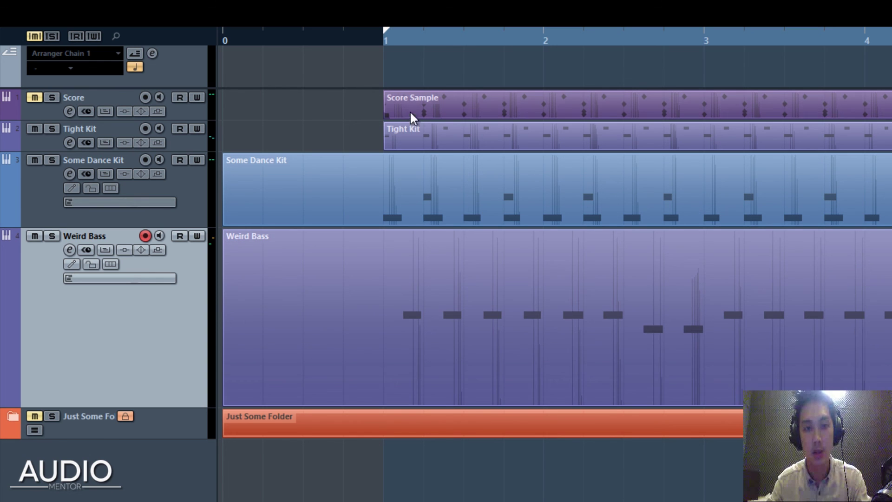
Step: Return the cursor to bar 1 and play the combined drum and bass groove once more
click(382, 39)
scroll(582, 319, right, 2)
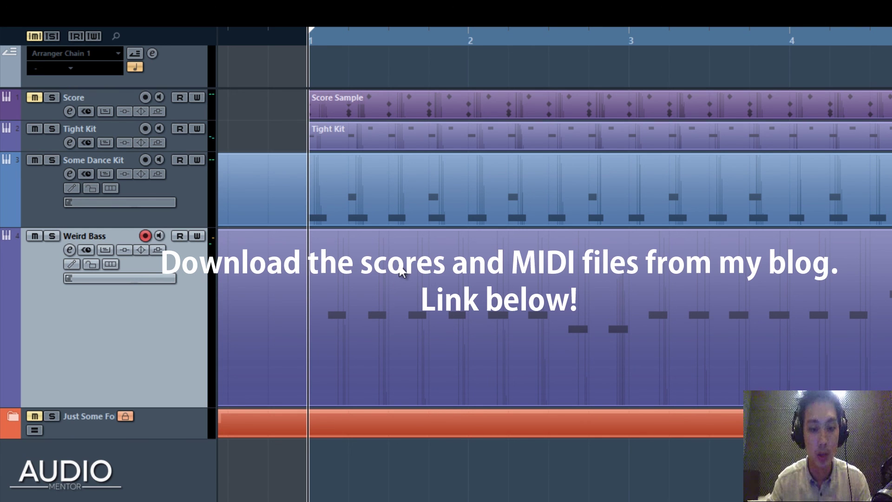
key(space)
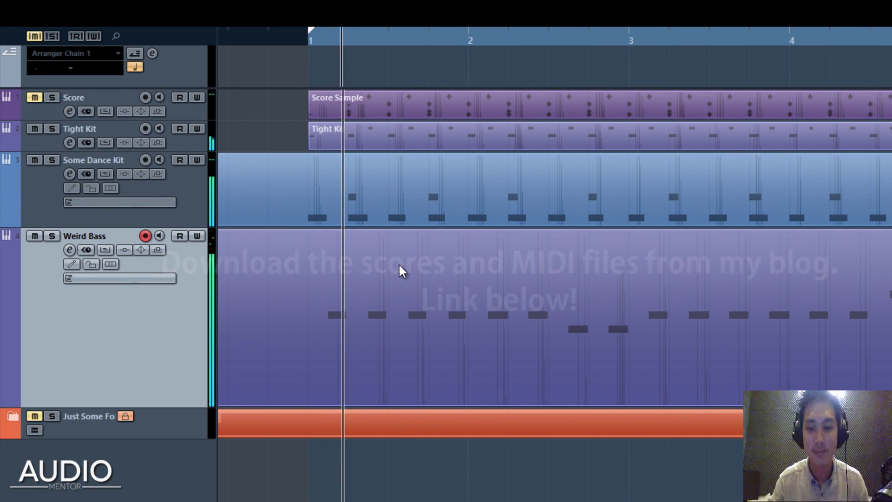